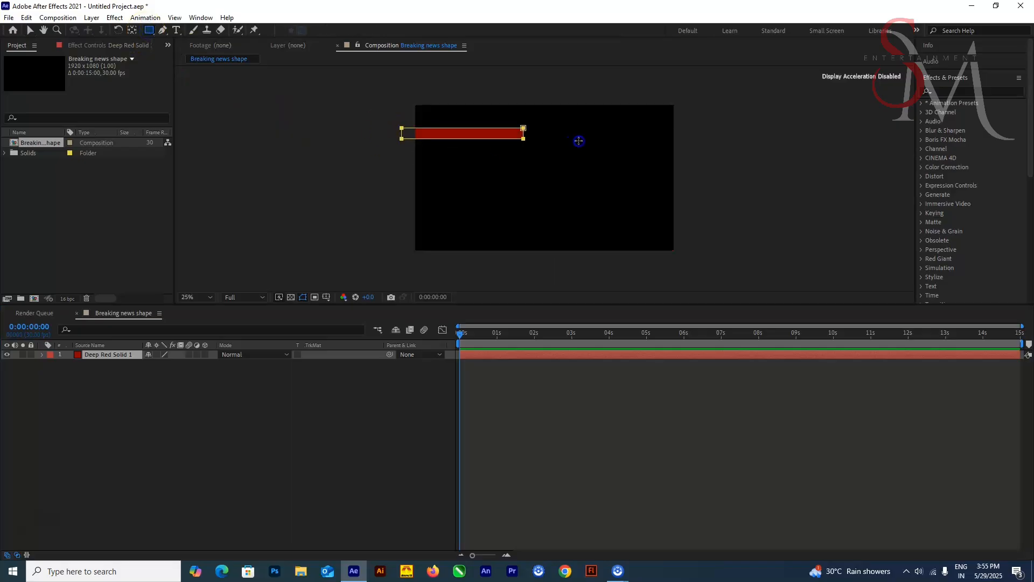
Turn on the transparency grid and select the thin full-width mask on the red solid
click(290, 296)
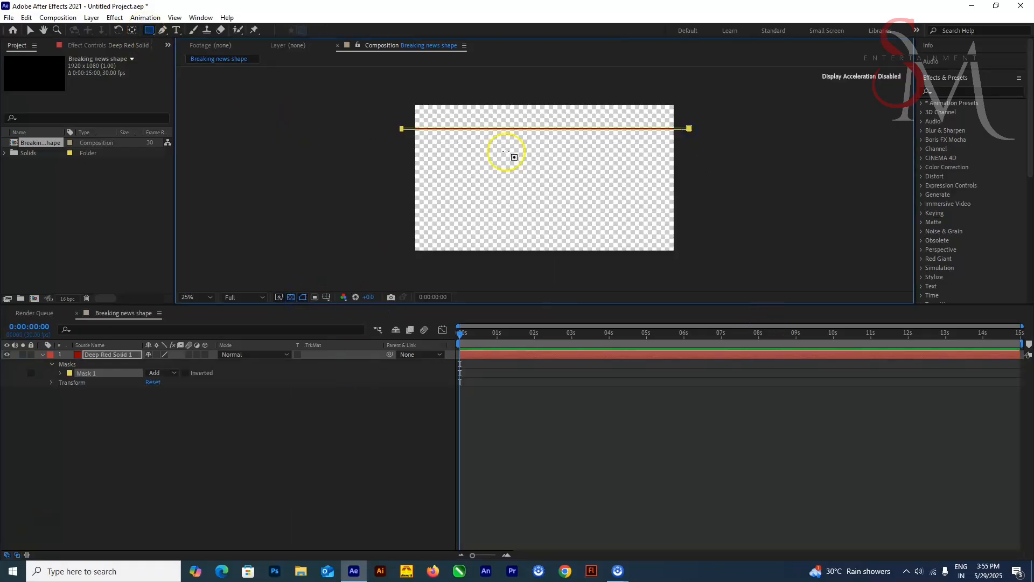
click(30, 30)
click(670, 154)
drag(724, 156, 376, 128)
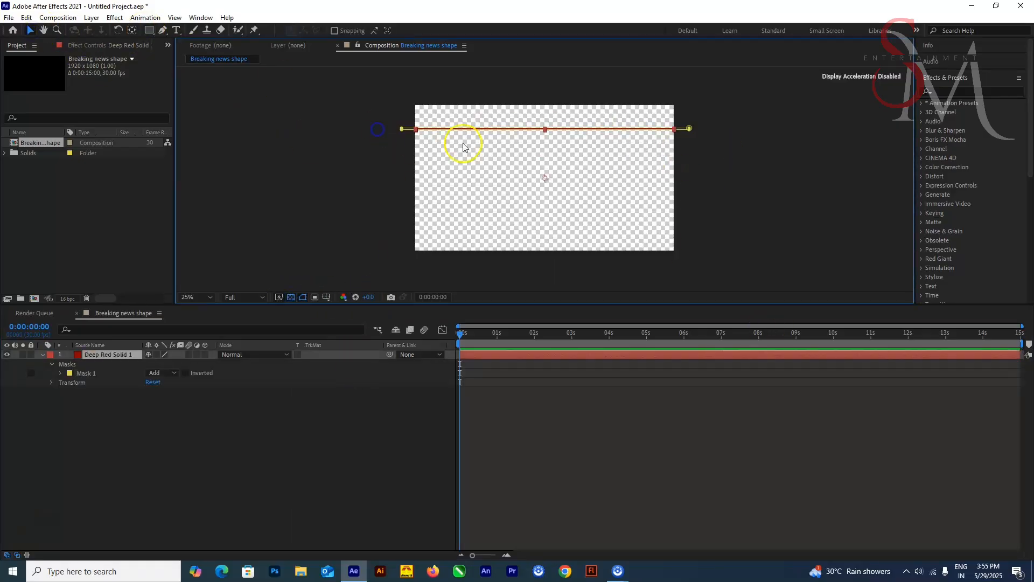
Try to thicken the thin mask by moving its lower points down
click(400, 130)
key(shift+Down)
key(shift+Down)
key(shift+Down)
key(shift+Down)
key(shift+Down)
key(shift+Down)
key(shift+Down)
key(shift+Down)
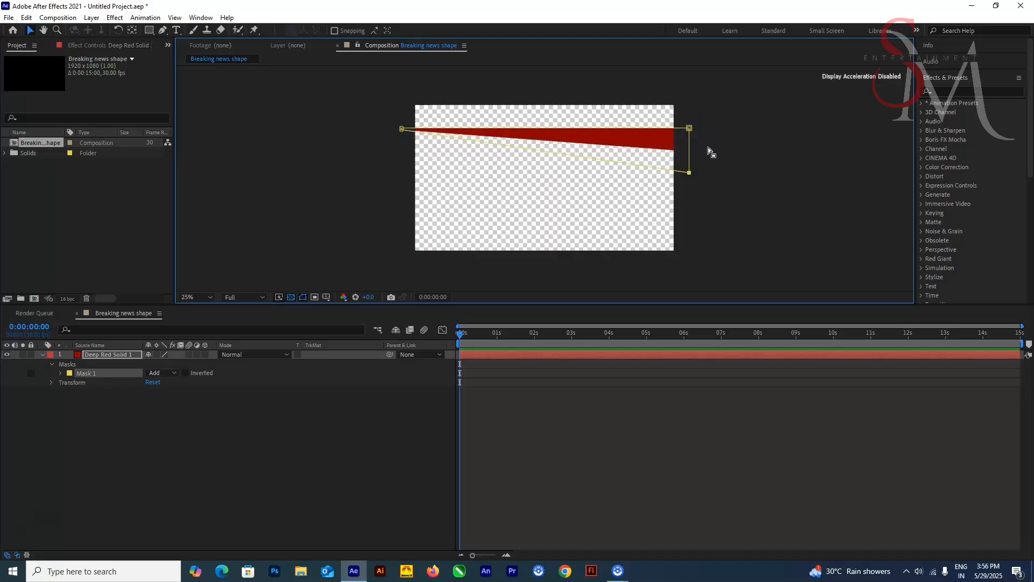
key(ctrl+z)
key(ctrl+z)
key(ctrl+z)
key(ctrl+z)
key(ctrl+z)
key(ctrl+z)
key(ctrl+z)
key(ctrl+z)
Move both lower points of the mask down so it forms a narrow red bar across the whole frame
key(shift+Down)
key(shift+Down)
key(shift+Down)
key(shift+Down)
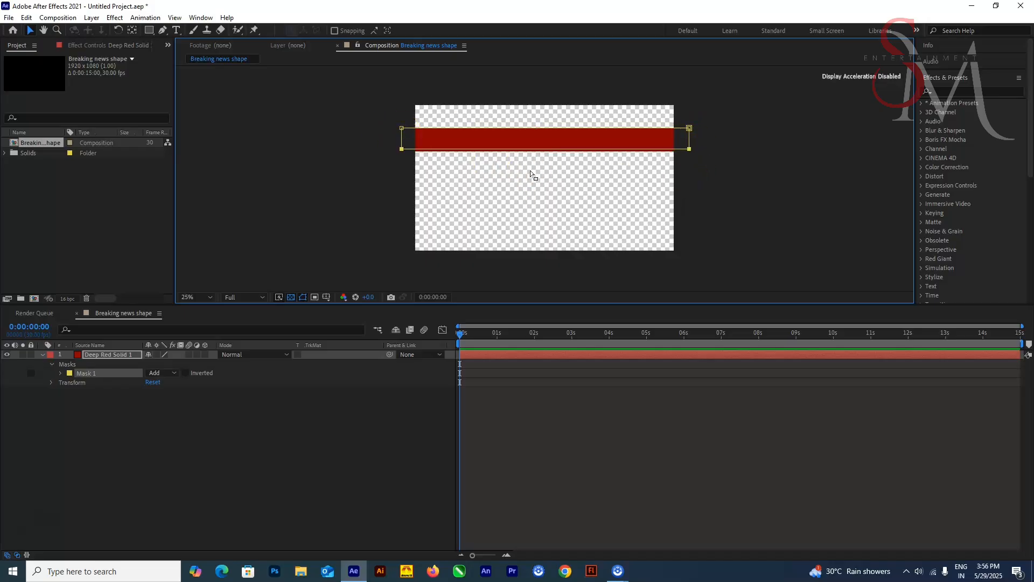
key(shift+Up)
key(shift+Up)
key(shift+Up)
key(shift+Up)
key(shift+Down)
key(shift+Up)
key(Down)
key(Down)
key(Down)
key(Down)
key(Down)
key(Down)
key(Down)
key(Down)
key(Down)
key(Down)
key(Down)
key(Down)
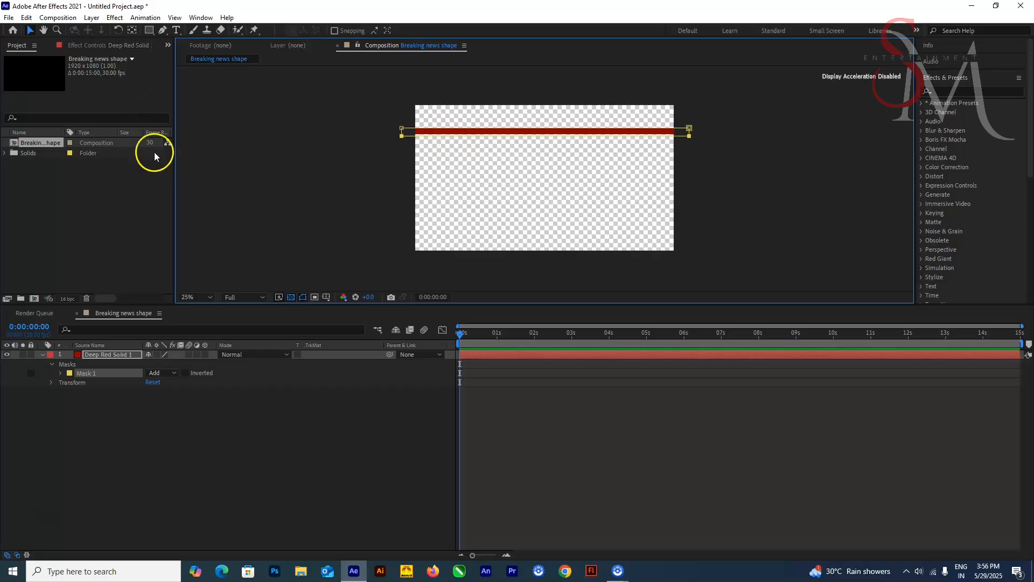
Duplicate Mask 1 and move the copy up above the original red bar
click(108, 373)
key(ctrl+d)
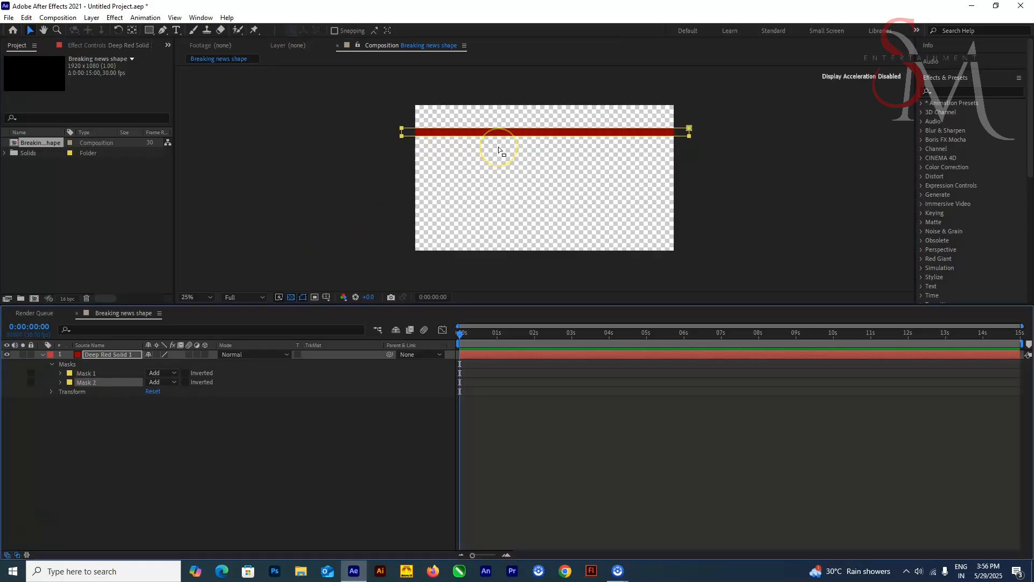
key(shift+Up)
key(shift+Up)
key(shift+Up)
key(shift+Up)
key(shift+Up)
key(shift+Up)
key(shift+Up)
Lower the duplicate mask's upper points to make the upper bar a thin stripe
drag(384, 97, 699, 118)
key(shift+Down)
key(shift+Down)
key(shift+Down)
key(shift+Down)
Keyframe the red solid's Position at 0:00:00:00 and advance the current time toward one second
click(106, 373)
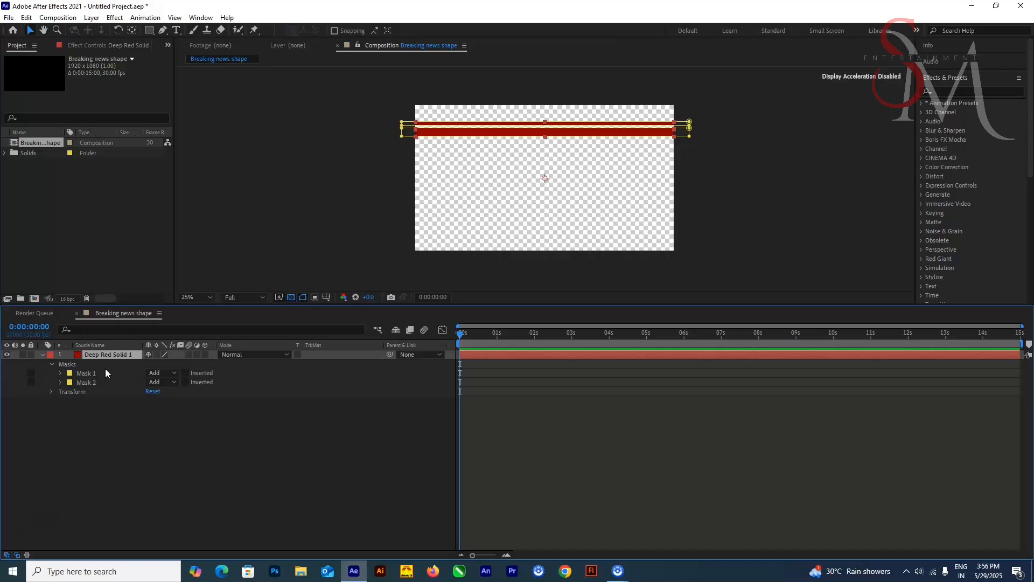
key(p)
key(shift+Page_Down)
key(shift+Page_Down)
key(shift+Page_Down)
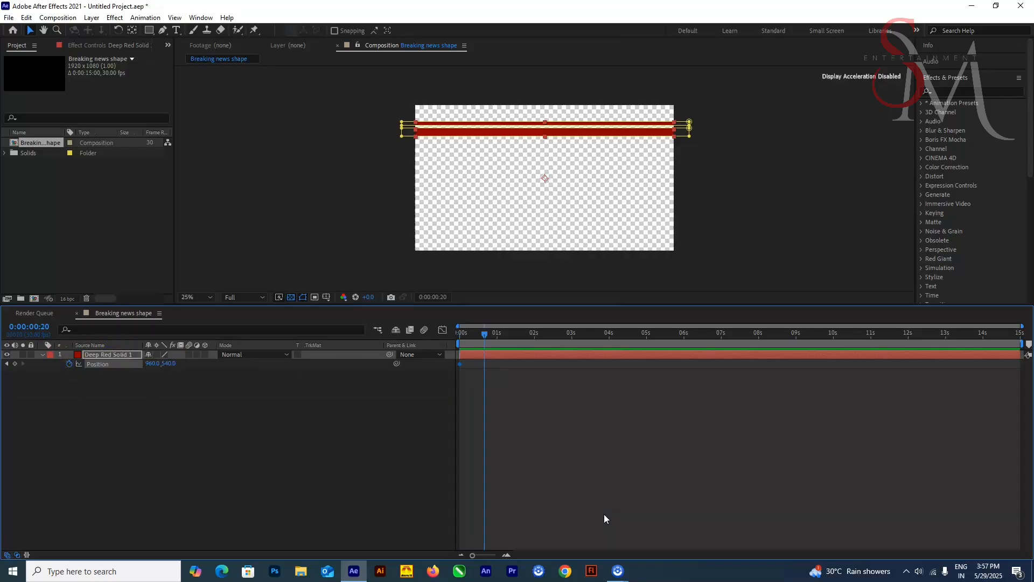
At 0:00:01:00, move the red bars straight down past the frame's lower edge, to about Position 960, 1500
key(shift+Down)
key(shift+Down)
key(shift+Down)
key(shift+Down)
key(shift+Down)
key(shift+Down)
key(shift+Down)
key(shift+Down)
key(shift+Down)
key(shift+Down)
key(shift+Down)
key(shift+Down)
key(shift+Down)
key(shift+Down)
key(shift+Down)
key(shift+Down)
key(shift+Down)
key(shift+Down)
key(shift+Down)
key(shift+Down)
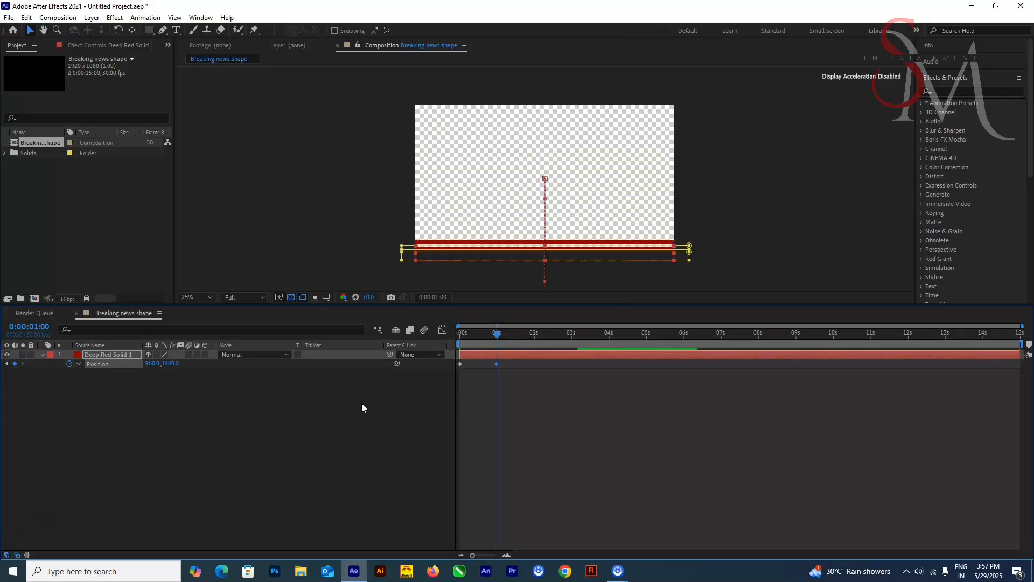
At 0:00:00:00, raise the red bars above the frame's upper edge, to about Position 960, -100, and preview the motion
drag(496, 334, 372, 335)
key(shift+Up)
key(shift+Up)
key(shift+Up)
key(shift+Up)
key(shift+Up)
key(shift+Up)
key(shift+Up)
key(shift+Up)
key(shift+Up)
key(shift+Up)
key(shift+Up)
key(shift+Up)
key(shift+Up)
key(shift+Up)
key(shift+Up)
key(shift+Up)
key(shift+Up)
key(shift+Up)
key(shift+Up)
key(shift+Up)
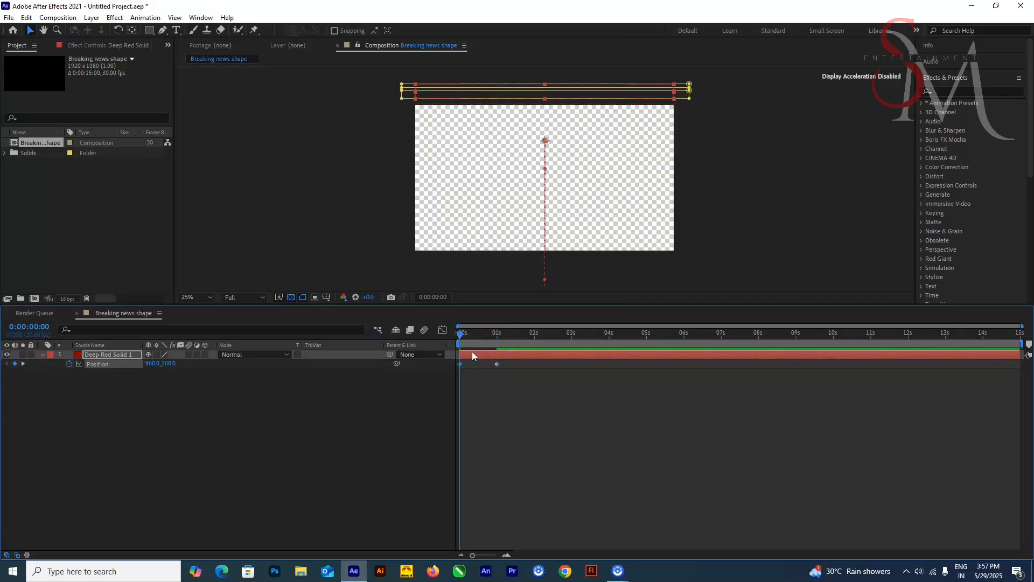
mouse_move(466, 335)
mouse_down()
mouse_move(494, 341)
mouse_move(450, 345)
mouse_up()
key(space)
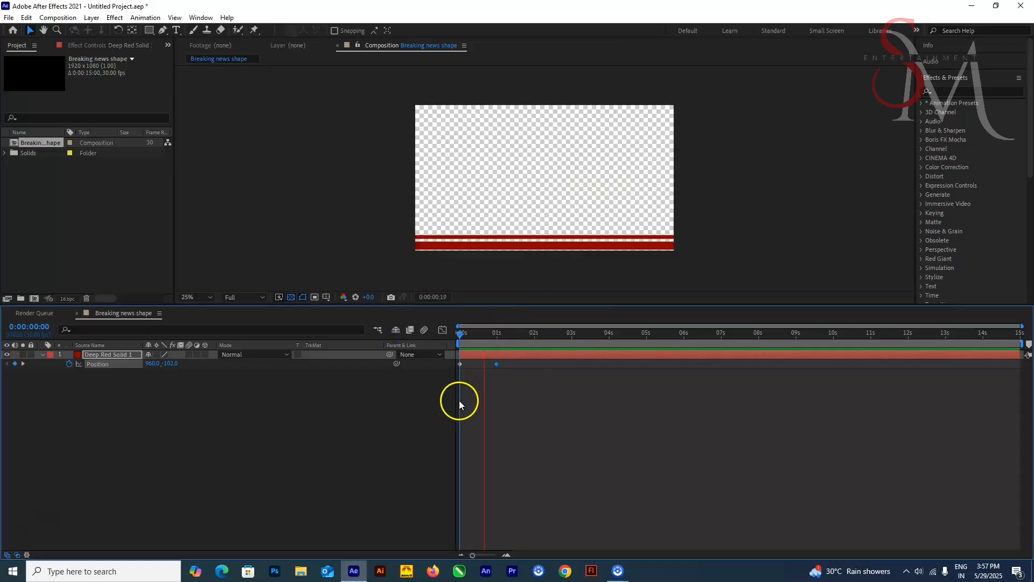
Apply Easy Ease to both Position keyframes, lengthen the ending keyframe's ease in the speed graph, and preview
drag(550, 405, 450, 356)
click(443, 331)
key(F9)
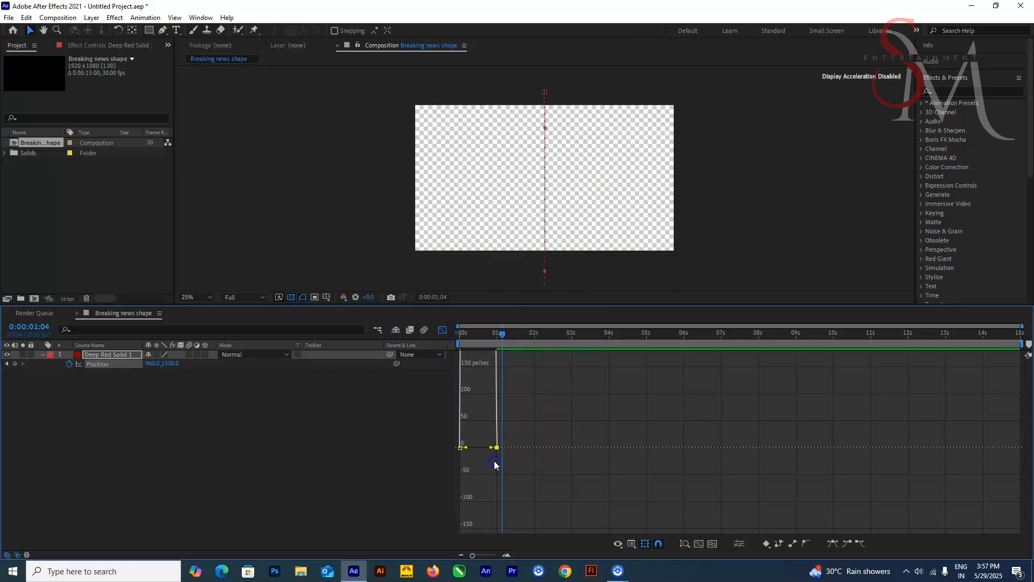
drag(485, 447, 452, 450)
click(442, 330)
key(space)
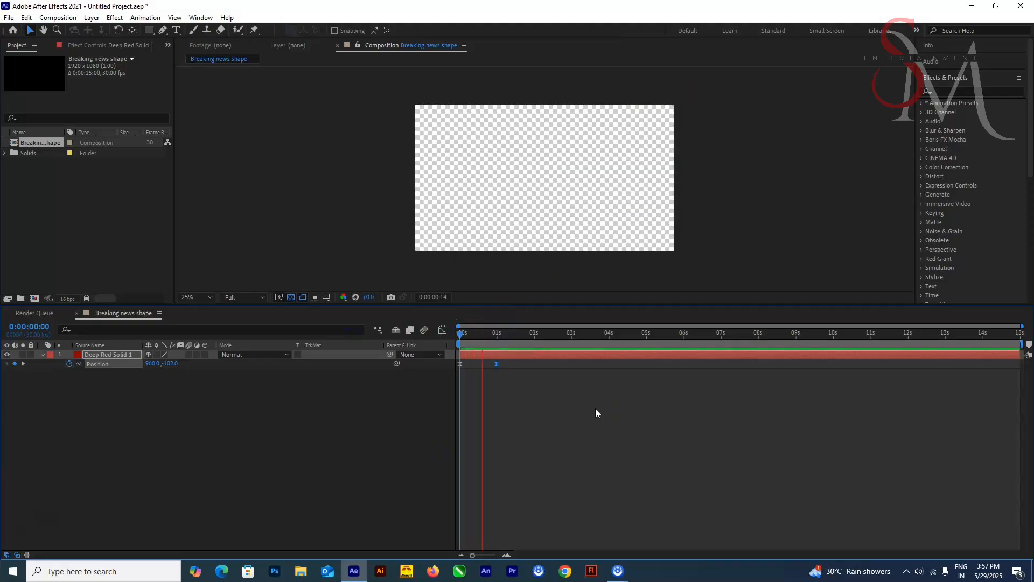
Move the ending Position keyframe to about two seconds to slow the bars down, and preview the motion
click(502, 375)
drag(497, 364, 536, 365)
key(space)
drag(494, 337, 711, 353)
Duplicate the red solid layer six times, starting each copy one second after the previous one, and preview the sequence
click(494, 354)
key(ctrl+d)
click(484, 554)
key(ctrl+d)
key(ctrl+d)
key(ctrl+d)
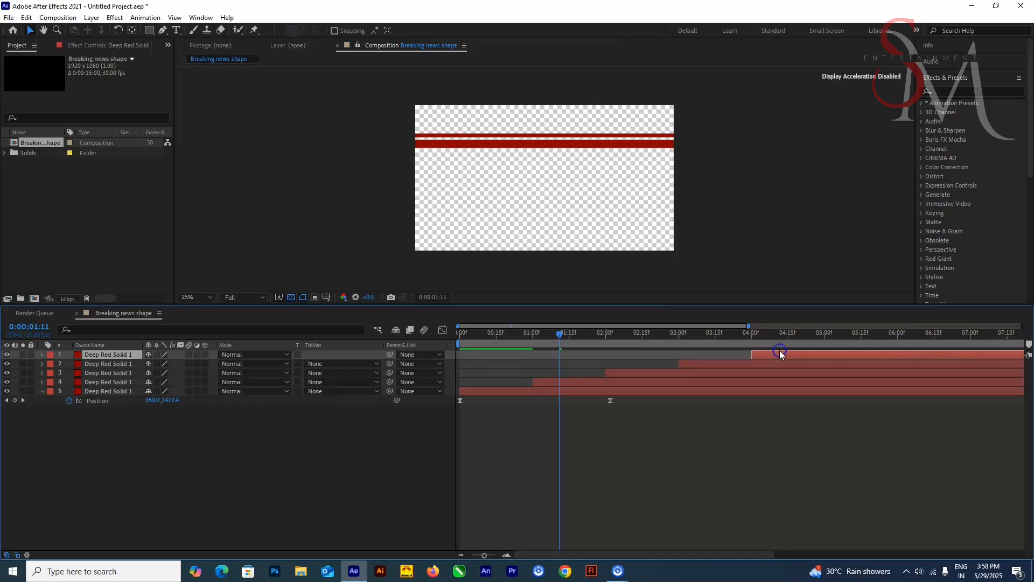
key(ctrl+d)
drag(789, 354, 852, 354)
key(ctrl+d)
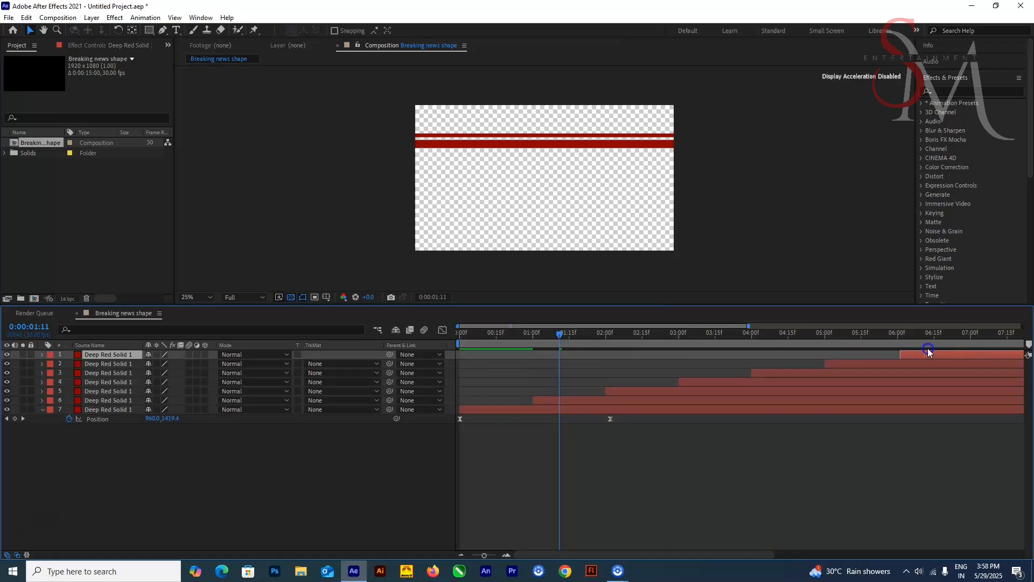
key(space)
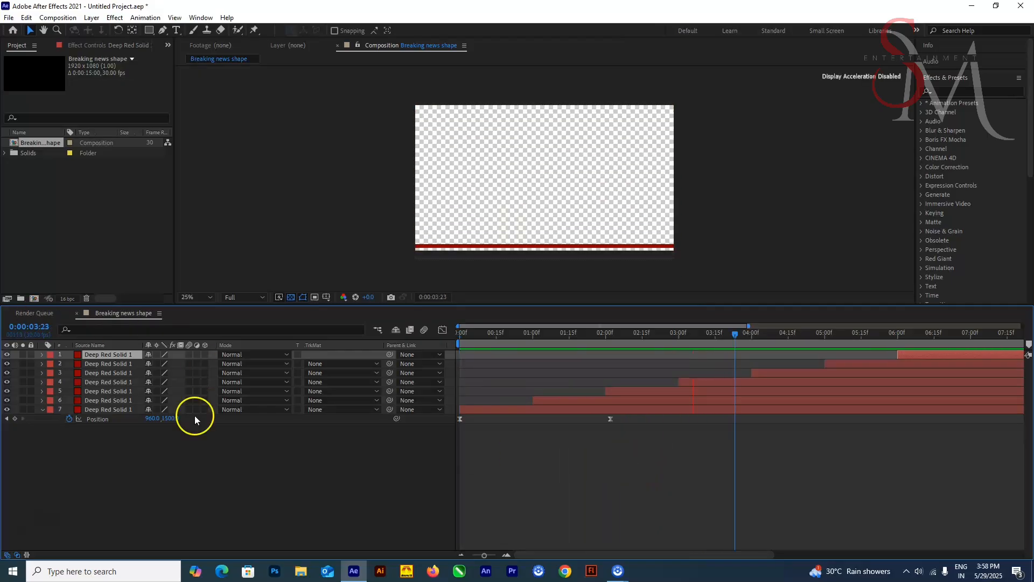
Create a composition named Main Comp and add the Breaking news shape composition to it
click(34, 297)
key(BackSpace)
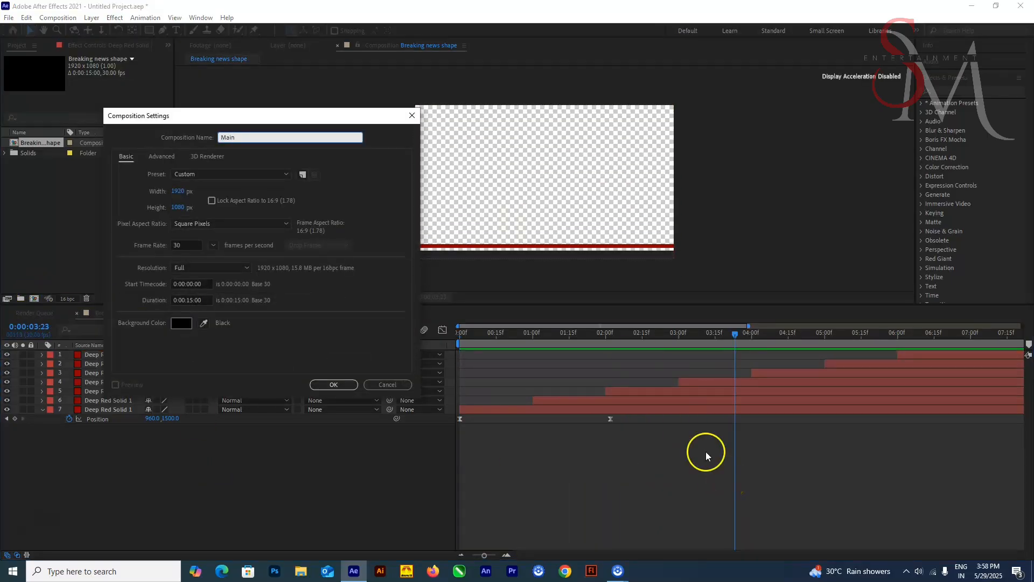
text(Main Comp)
key(Return)
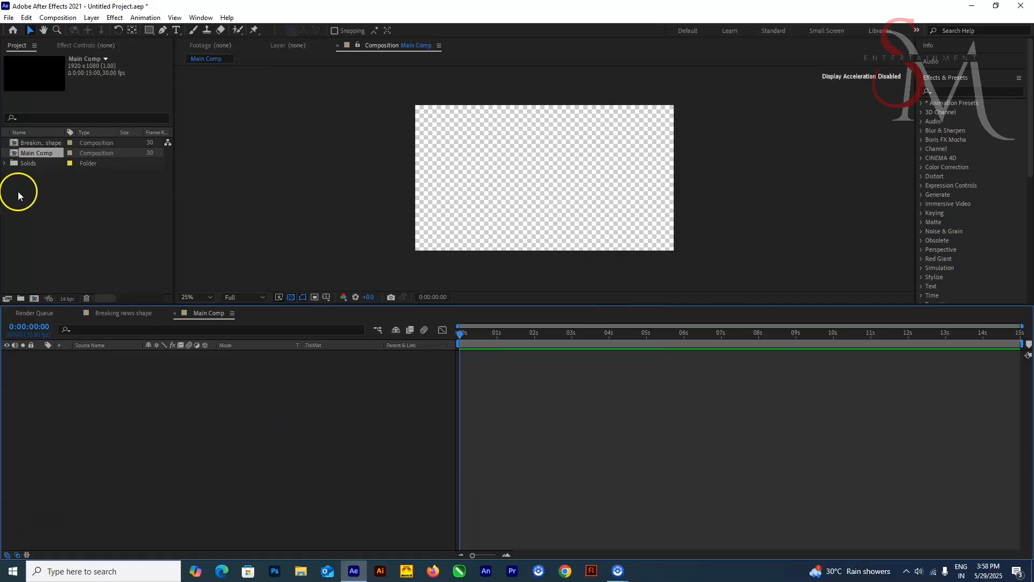
drag(40, 142, 118, 370)
drag(469, 338, 579, 335)
Apply the CC Sphere effect to the Breaking news shape layer and preview it
click(127, 392)
key(ctrl+space)
text(cc)
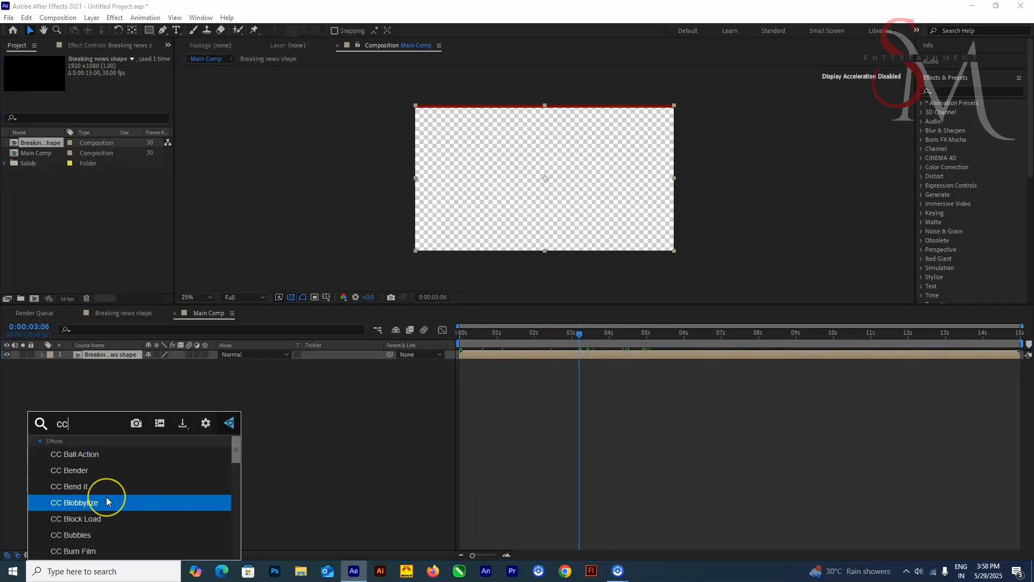
text(spher)
click(69, 427)
click(82, 458)
drag(579, 334, 517, 341)
key(space)
Scale the Breaking news shape layer up to 178%
click(99, 355)
key(s)
drag(161, 363, 218, 357)
mouse_move(508, 331)
mouse_down()
mouse_move(526, 343)
mouse_move(496, 338)
mouse_up()
In the Breaking news shape composition, start layer 6 at 0:00:00:15 and layer 5 at 0:00:01:00
double_click(549, 354)
click(539, 399)
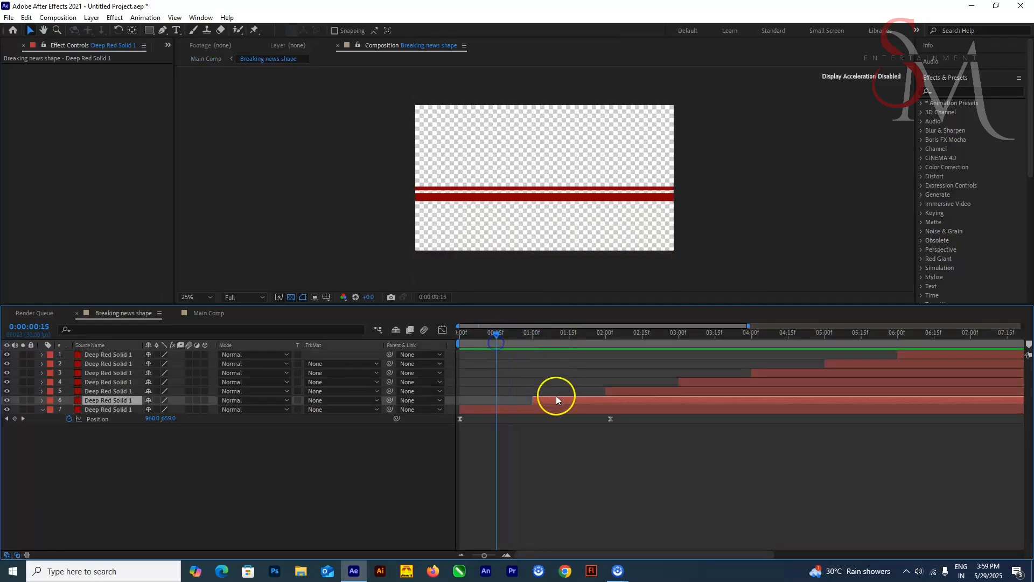
drag(557, 399, 520, 399)
drag(509, 338, 534, 345)
click(665, 390)
drag(666, 390, 593, 391)
drag(534, 335, 570, 344)
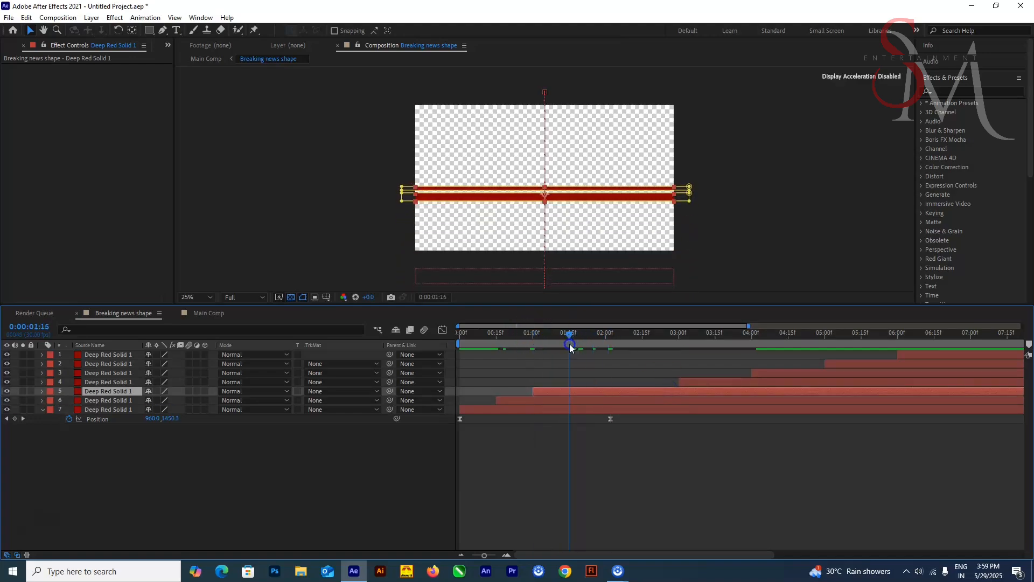
Shift layers 4 to 1 earlier so they start at half-second intervals from 0:00:01:15
drag(724, 381, 615, 382)
drag(570, 335, 607, 334)
drag(819, 373, 676, 373)
drag(608, 335, 642, 335)
drag(809, 363, 679, 340)
drag(912, 355, 692, 355)
Play Main Comp from the start to check the retimed sphere animation
click(197, 313)
click(457, 334)
key(space)
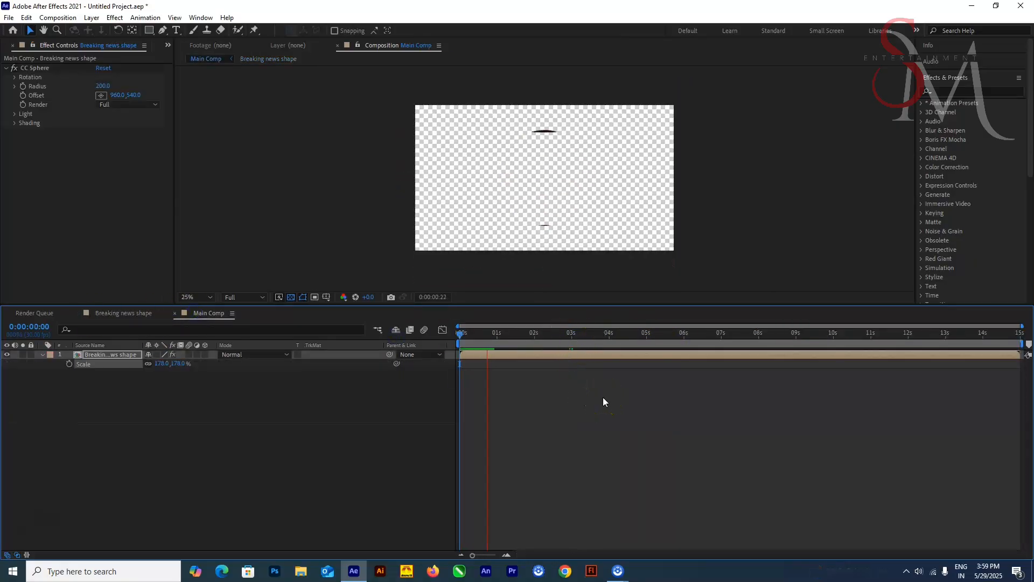
Set the CC Sphere light intensity to 112 and light height to 100, and preview the animation
click(14, 78)
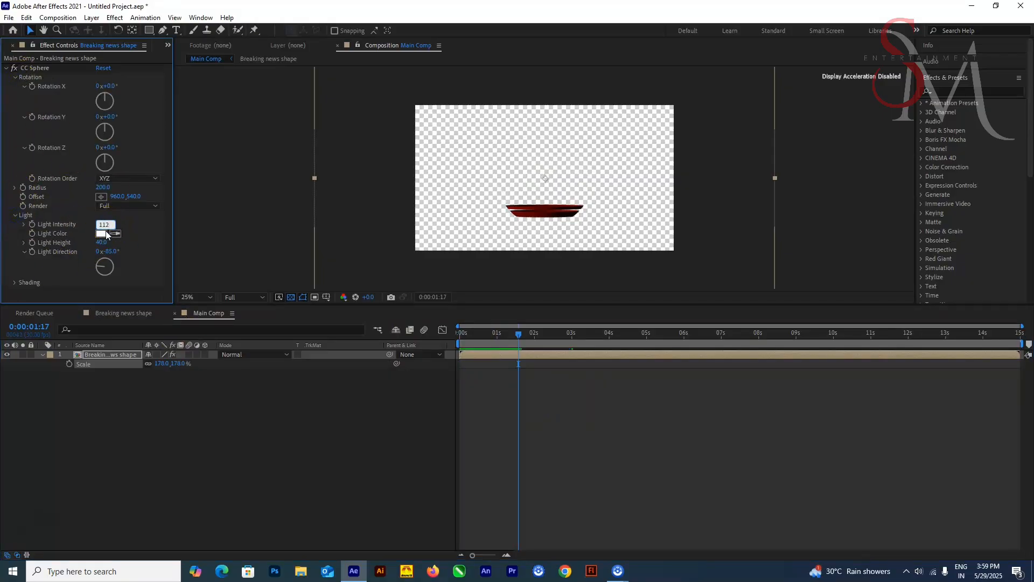
key(Tab)
text(1)
key(space)
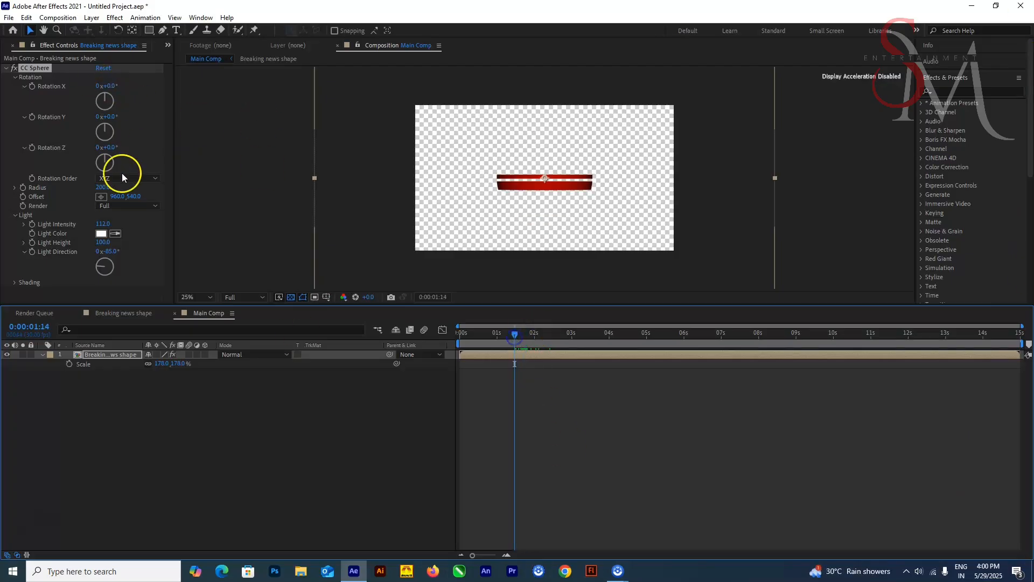
Tilt the CC Sphere with Rotation X at 15° and Rotation Z at 25°, and preview the tilted ring
click(111, 86)
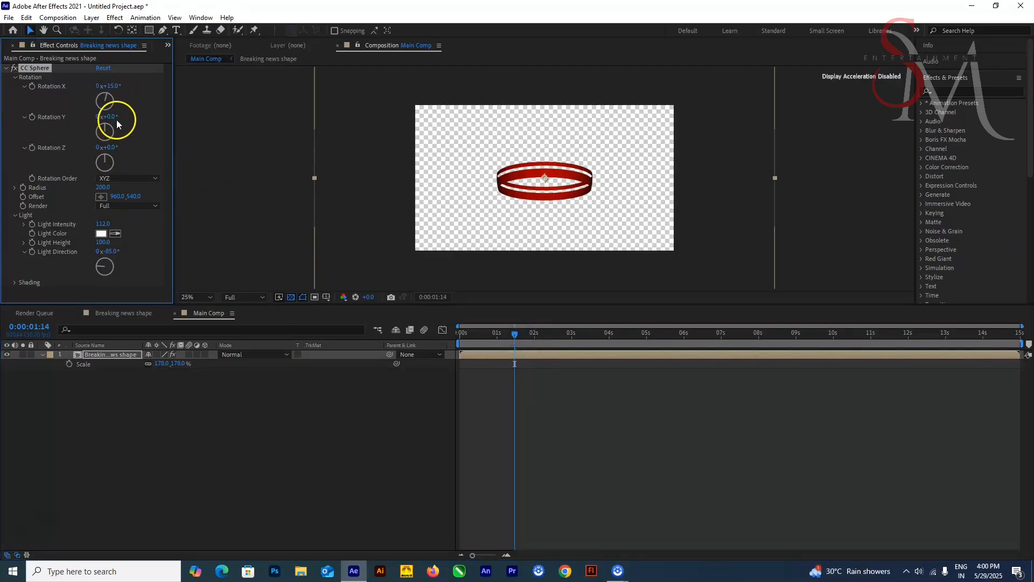
drag(111, 146, 126, 182)
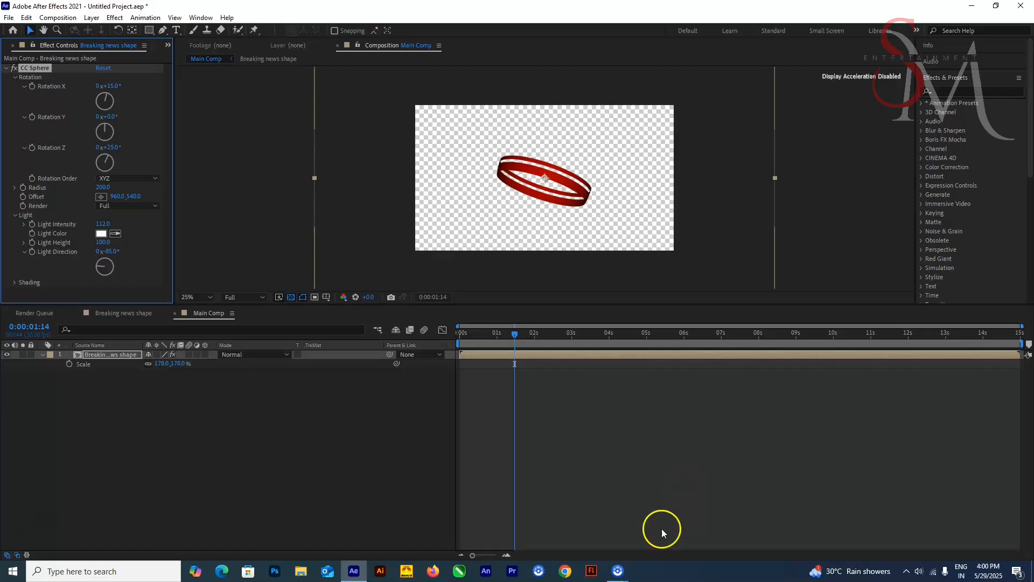
mouse_move(515, 328)
mouse_down()
mouse_move(503, 330)
mouse_move(523, 331)
mouse_up()
key(space)
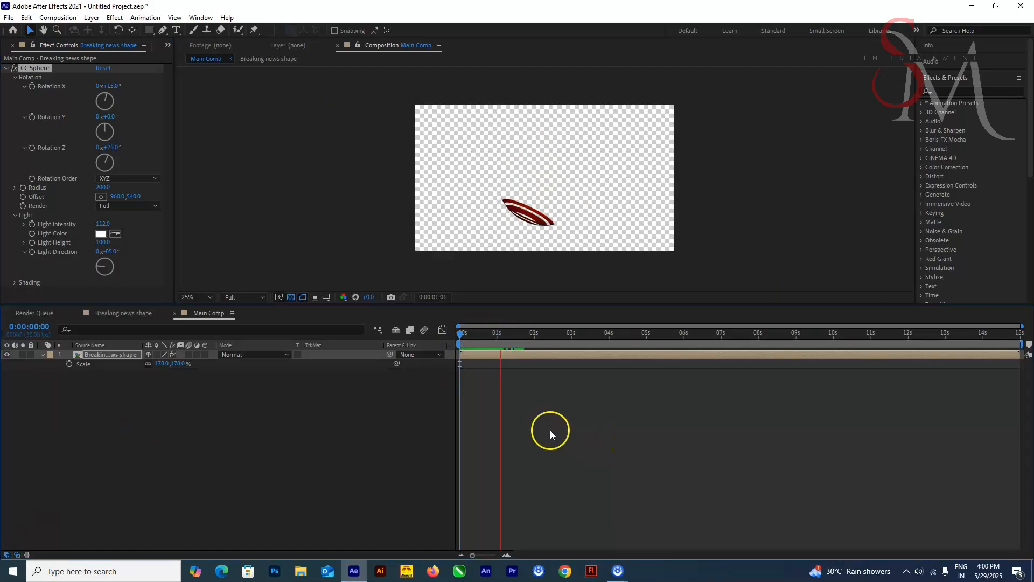
click(500, 334)
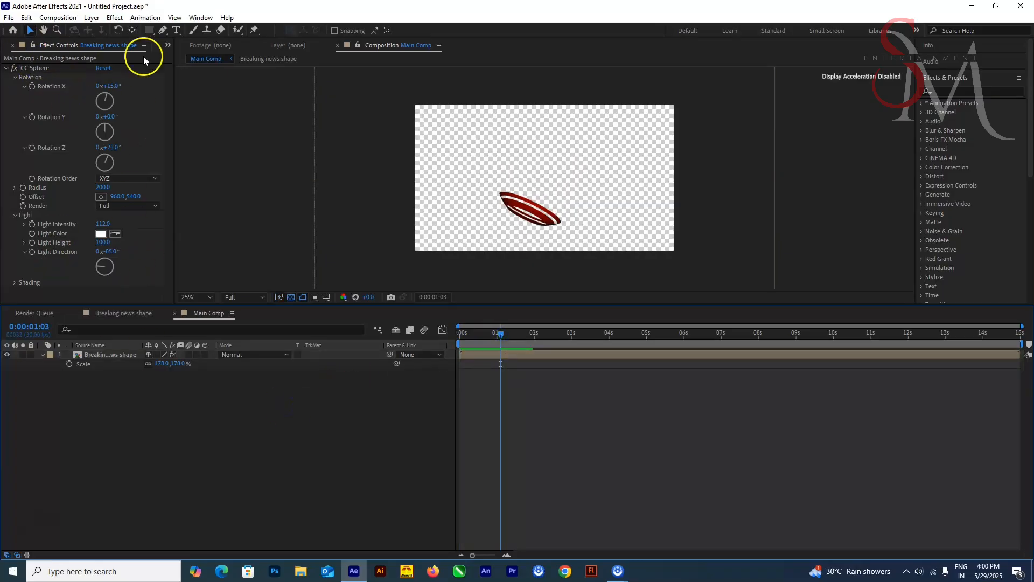
Import the earth map.PNG image into the project
click(167, 45)
click(197, 57)
double_click(95, 218)
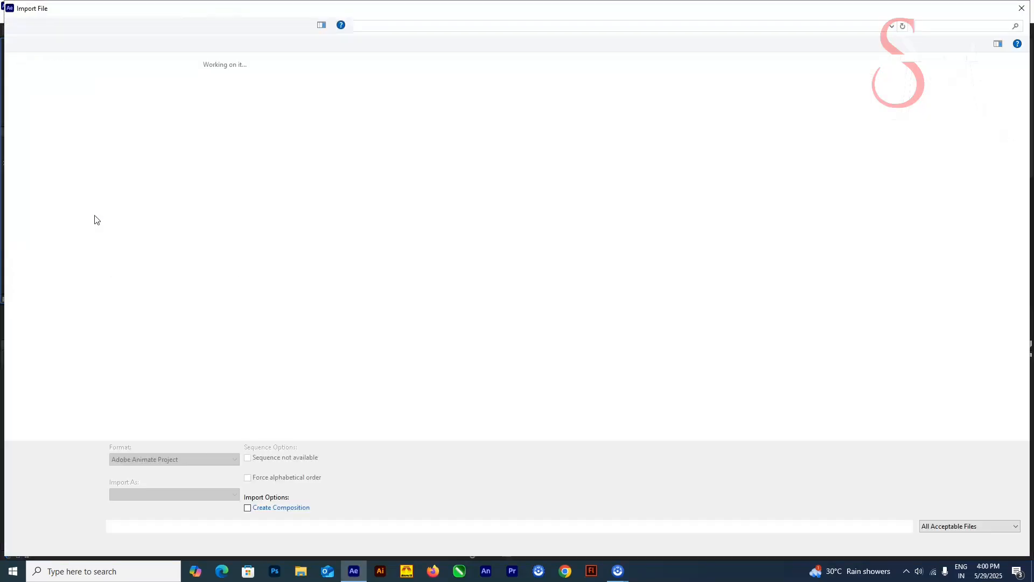
click(37, 80)
click(202, 190)
click(942, 542)
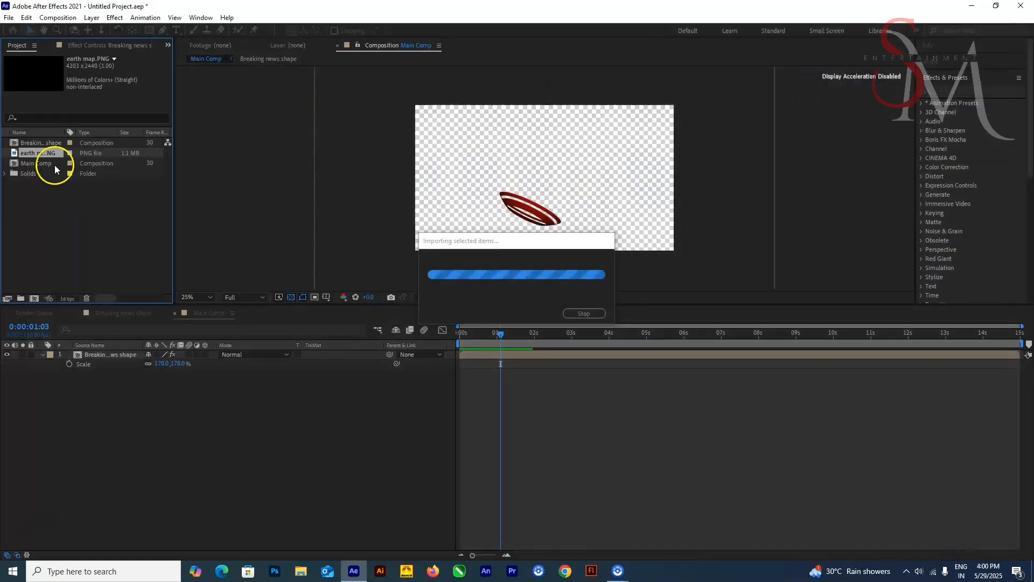
Add earth map.PNG to Main Comp above the Breaking news shape layer and scale it down to 17%
drag(54, 165, 97, 355)
key(s)
drag(160, 363, 143, 374)
drag(526, 340, 497, 339)
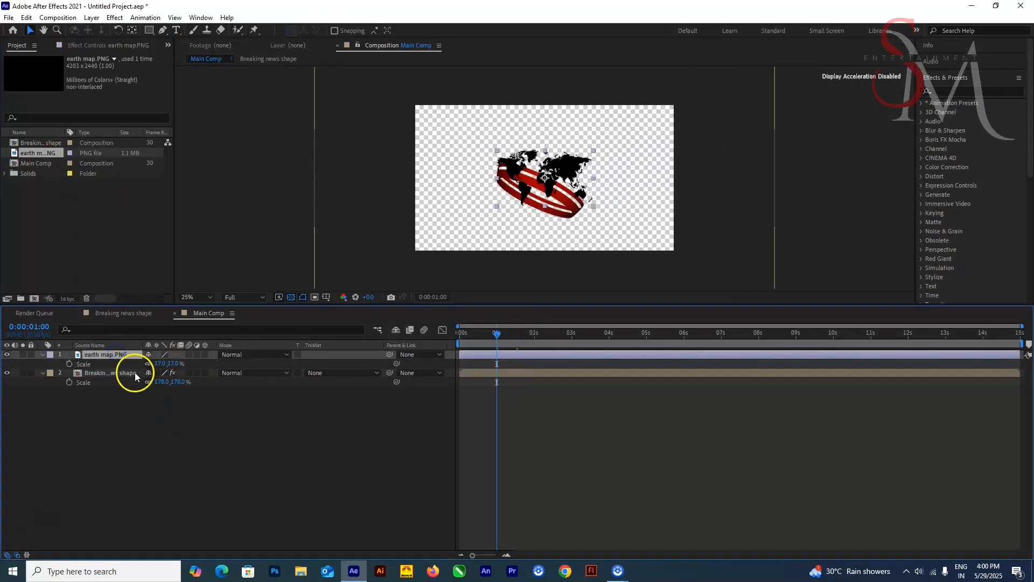
Apply CC Sphere to the earth map layer and scale the layer up to 165%
key(ctrl+space)
text(cc sphe)
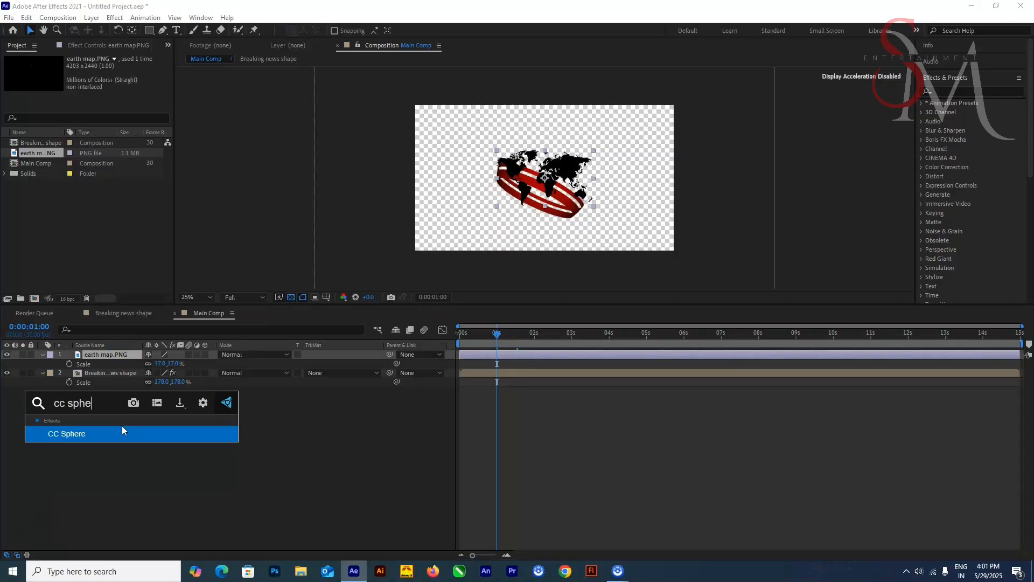
key(Return)
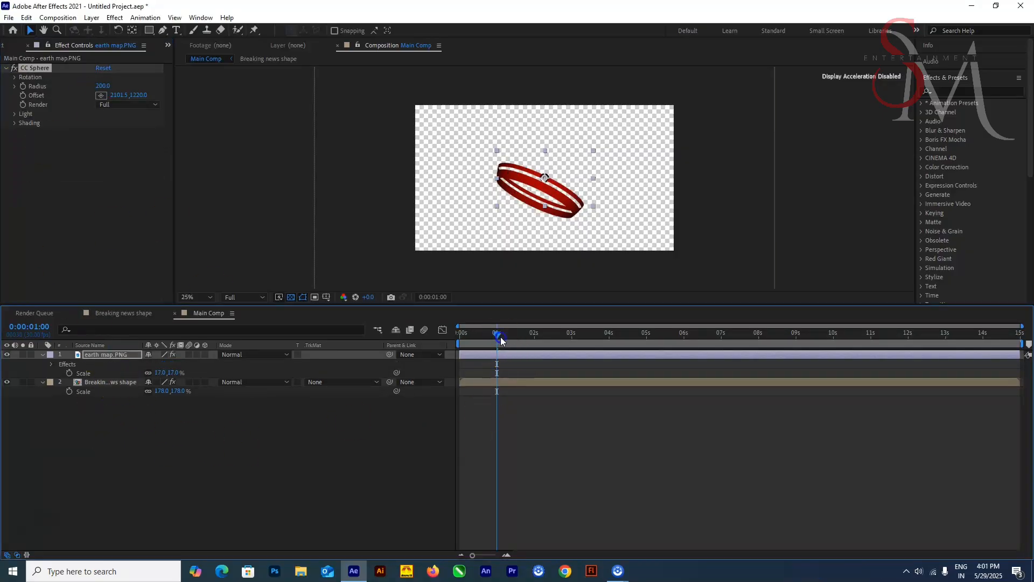
drag(168, 372, 245, 364)
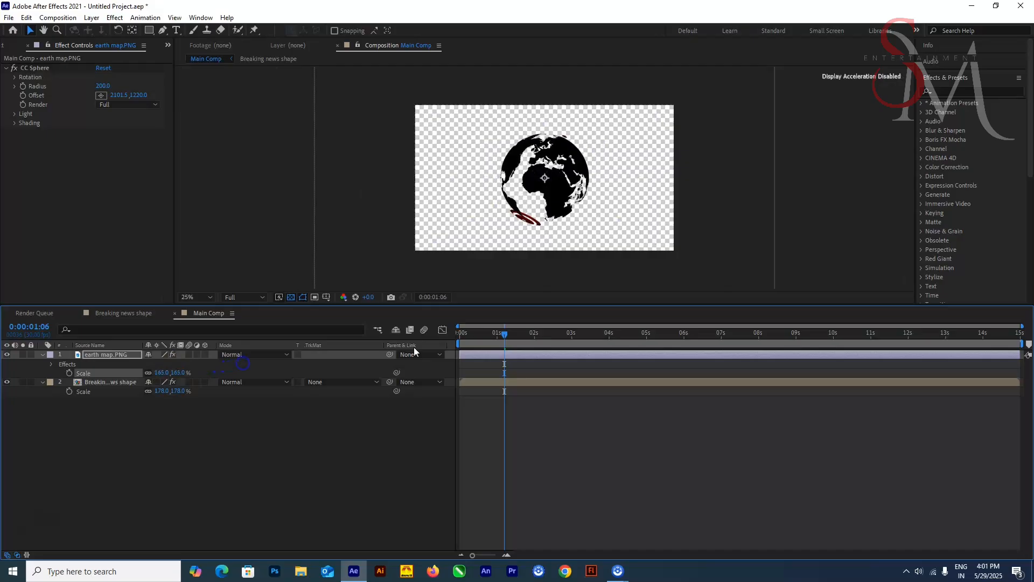
drag(504, 333, 515, 337)
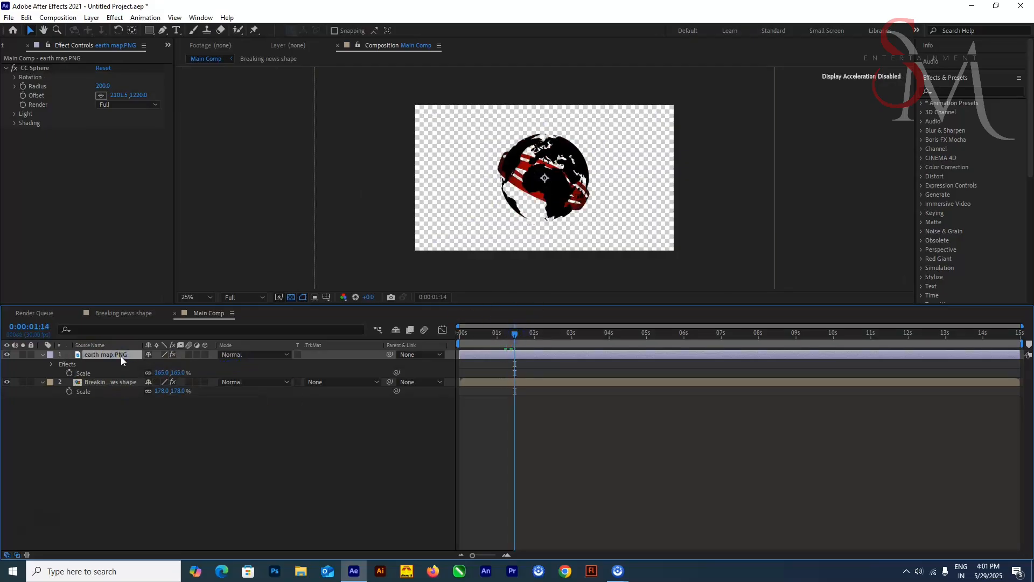
Set the earth map layer's opacity to 30% and turn off the composition's transparency grid
key(t)
click(152, 363)
text(30)
key(Return)
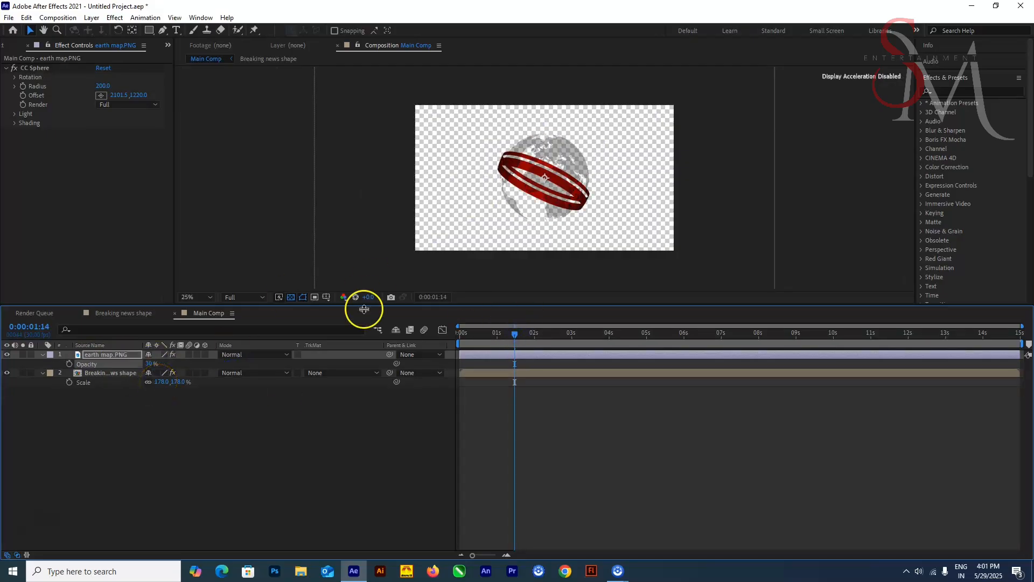
click(291, 296)
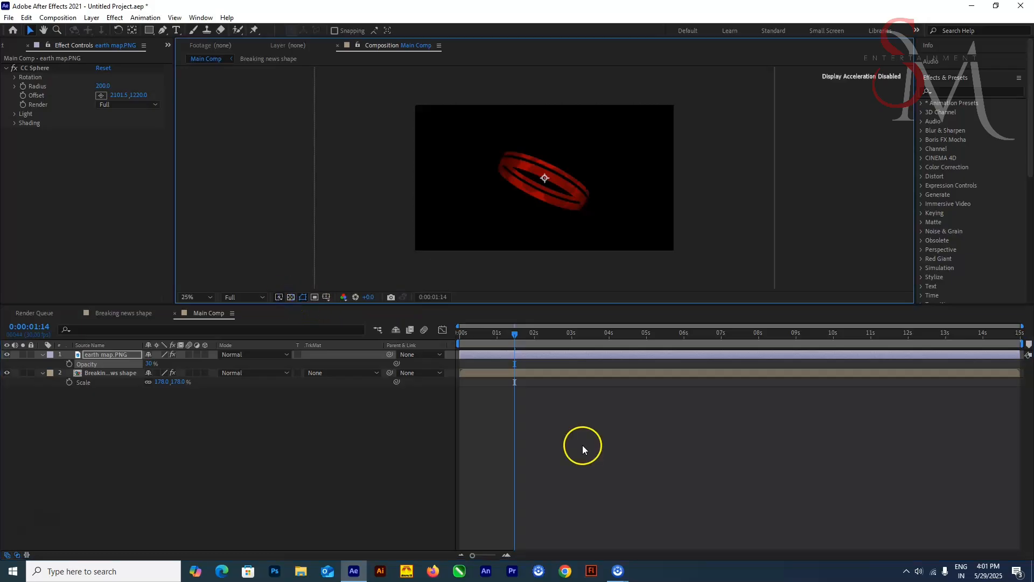
right_click(255, 451)
click(301, 335)
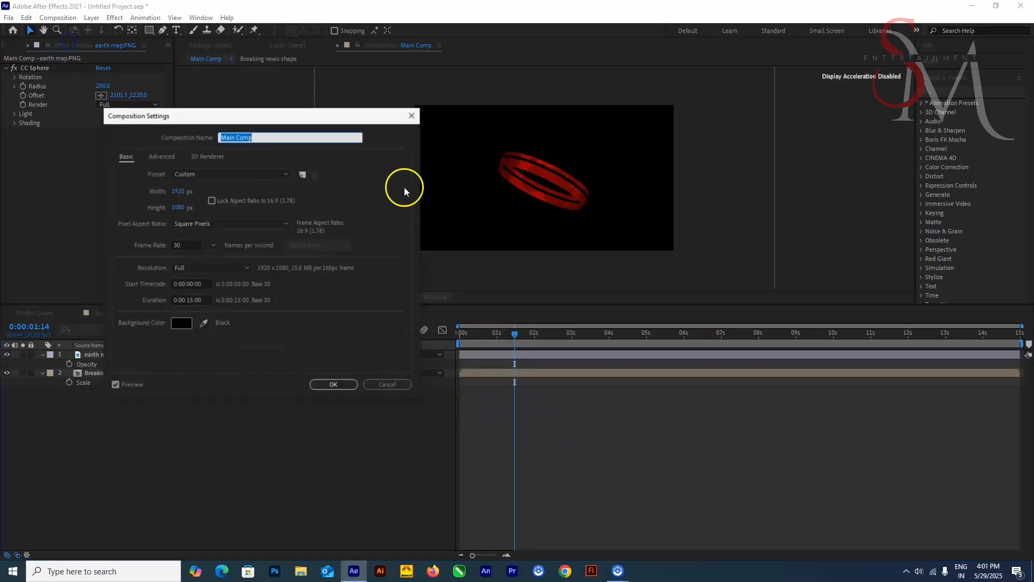
click(412, 116)
Create a white solid named BG and place it beneath all other layers in Main Comp
right_click(261, 475)
mouse_move(314, 341)
click(420, 369)
click(511, 350)
drag(738, 375, 728, 388)
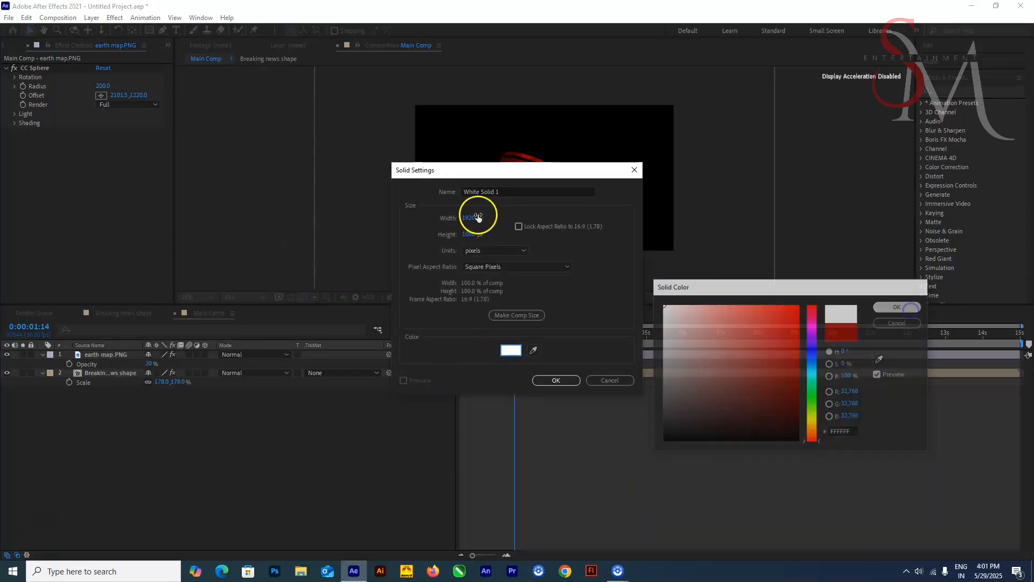
key(Return)
text(BG)
click(571, 380)
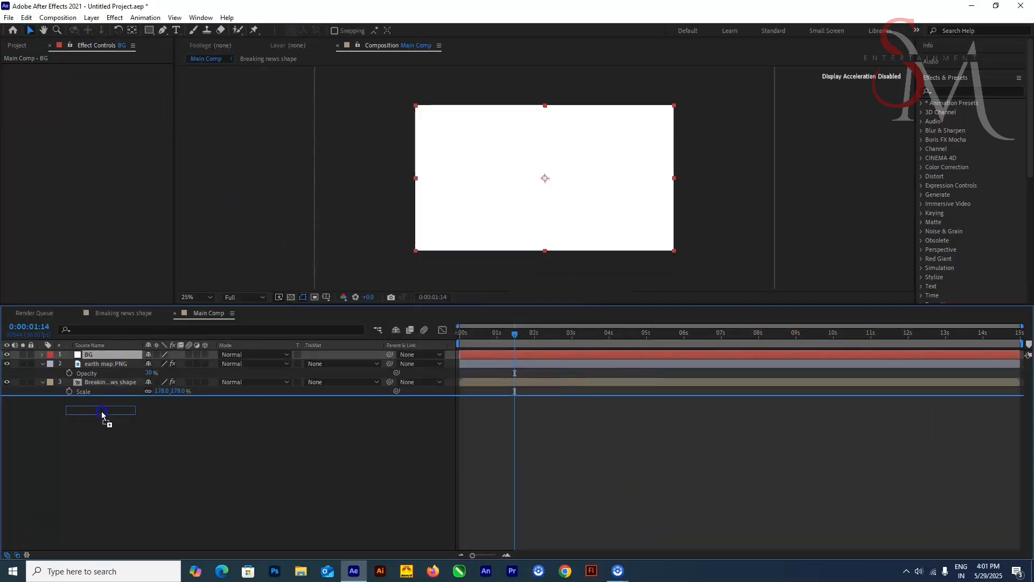
mouse_move(512, 347)
mouse_down()
mouse_move(494, 344)
mouse_move(510, 342)
mouse_up()
Set the earth map layer's opacity to 60%
click(151, 363)
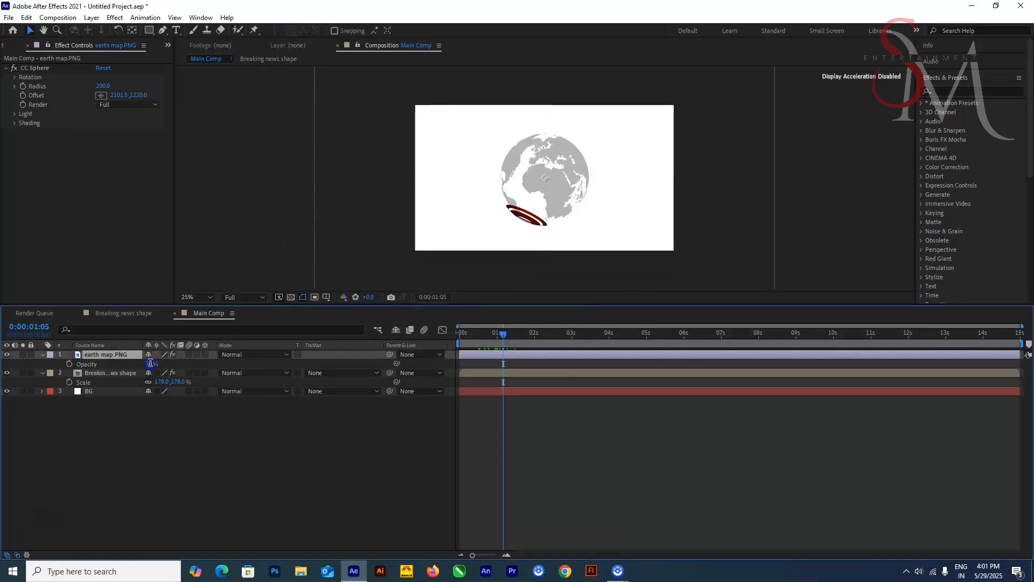
key(Return)
click(472, 418)
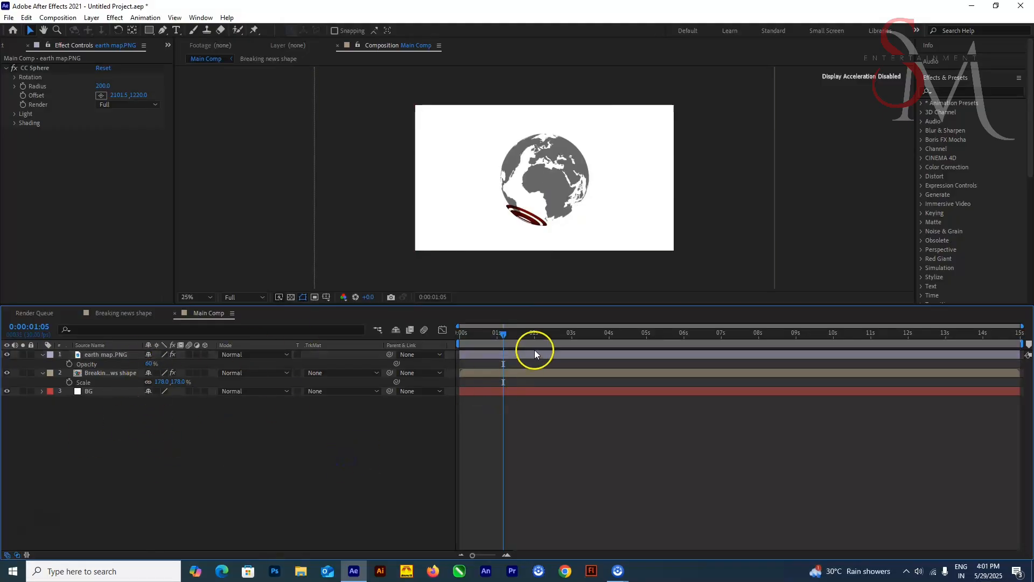
Duplicate the Breaking news shape layer and place one copy above and the other below the earth map layer
drag(484, 335, 496, 334)
click(110, 373)
key(ctrl+d)
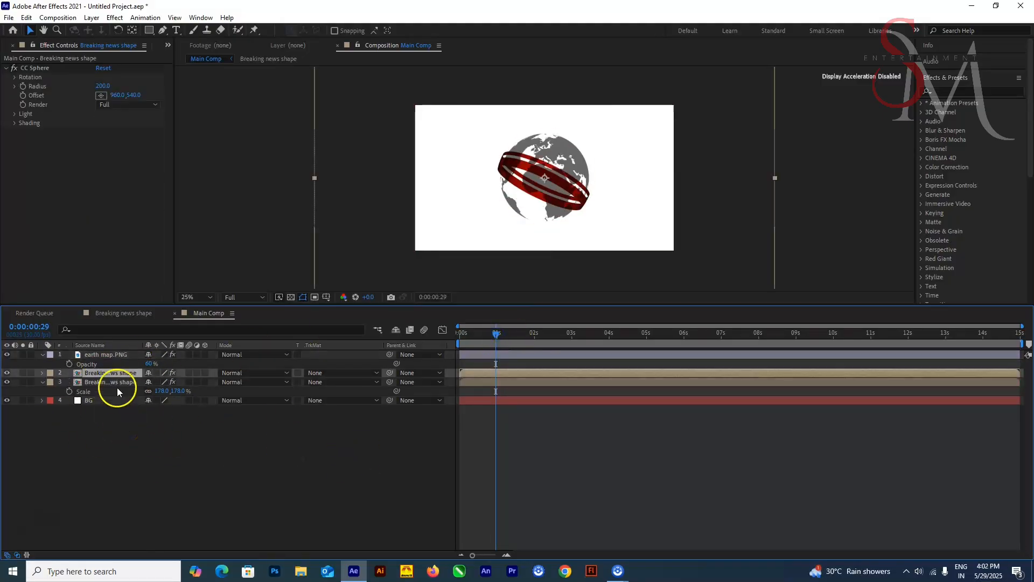
drag(113, 354, 114, 379)
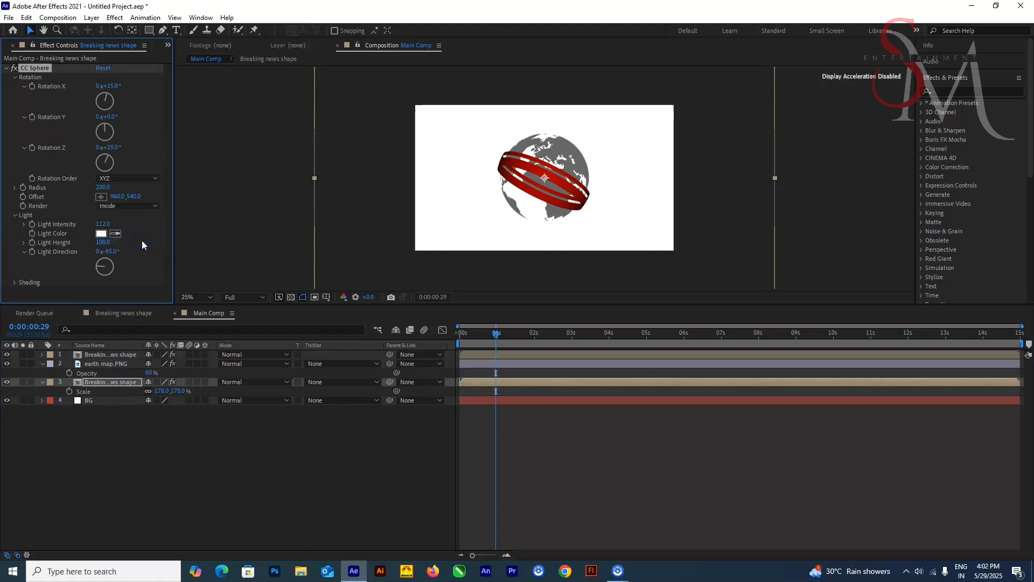
Set CC Sphere Render to Inside on the lower Breaking news shape layer and Outside on the top copy
click(129, 104)
click(119, 123)
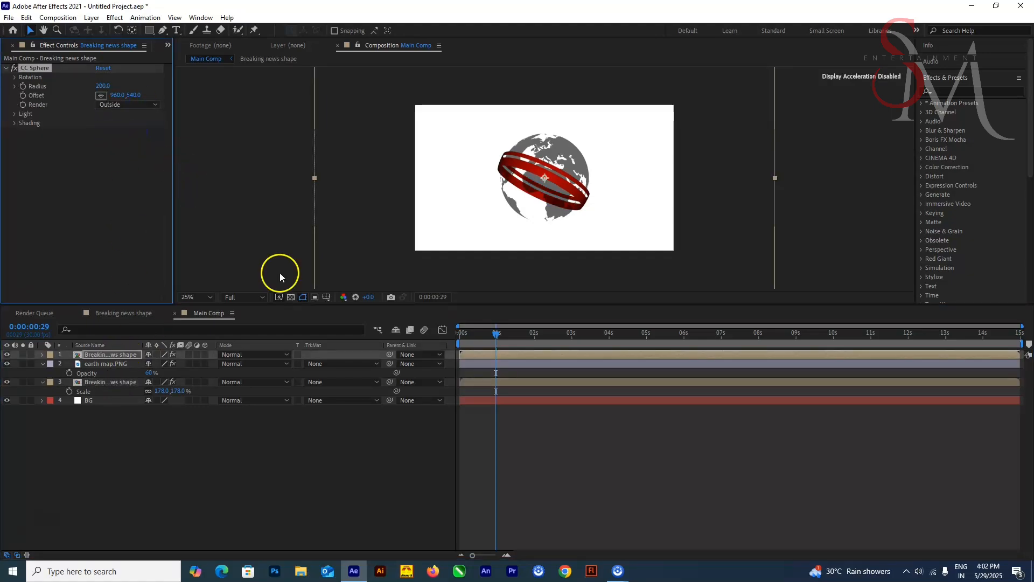
click(221, 451)
Apply Tint to the lower Breaking news shape layer and set its Map Black To color to dark grey
click(110, 382)
key(ctrl+space)
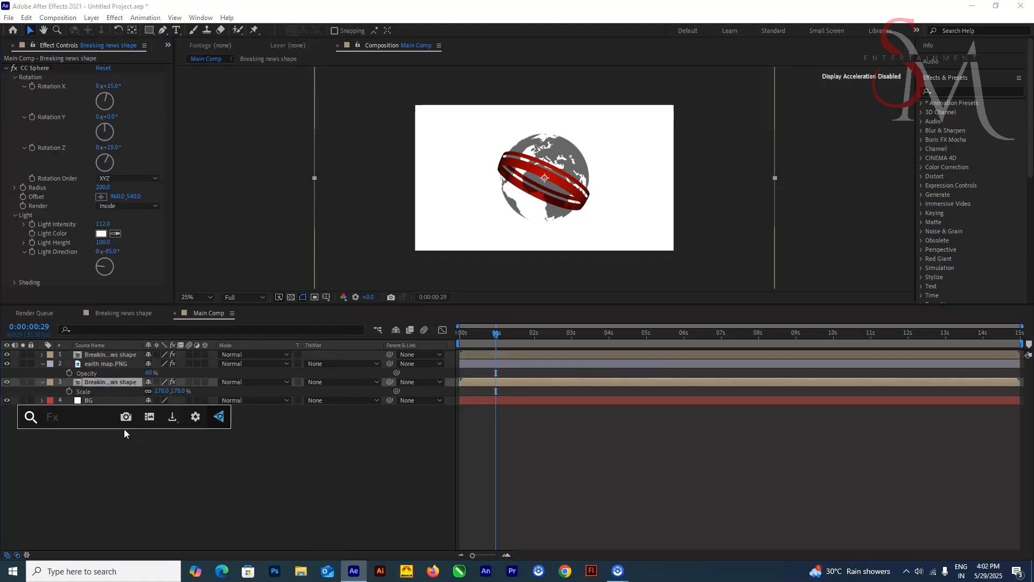
text(tint)
key(Return)
click(102, 271)
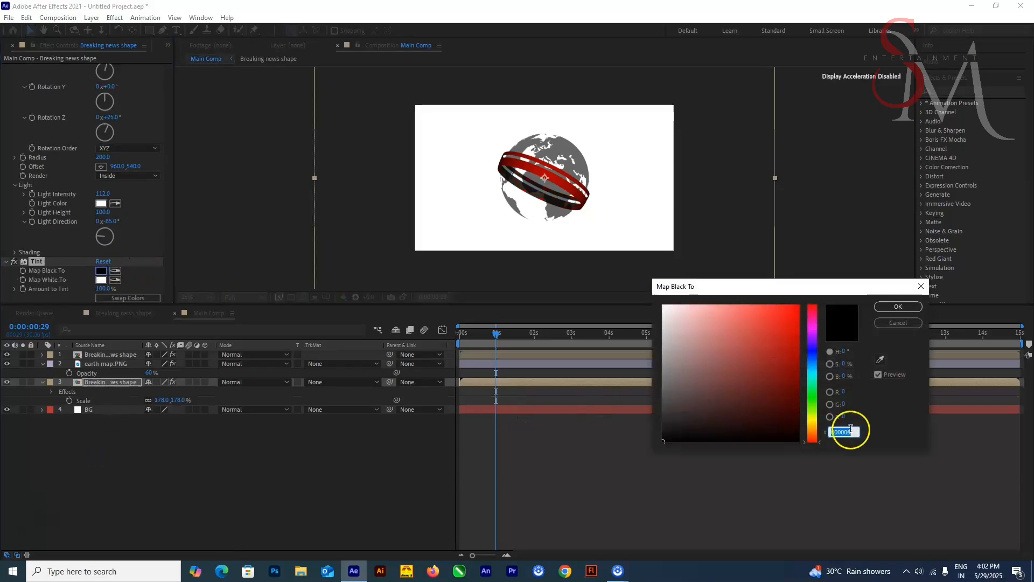
click(898, 306)
Apply Tint to the earth map layer and map black to color 252525
click(104, 364)
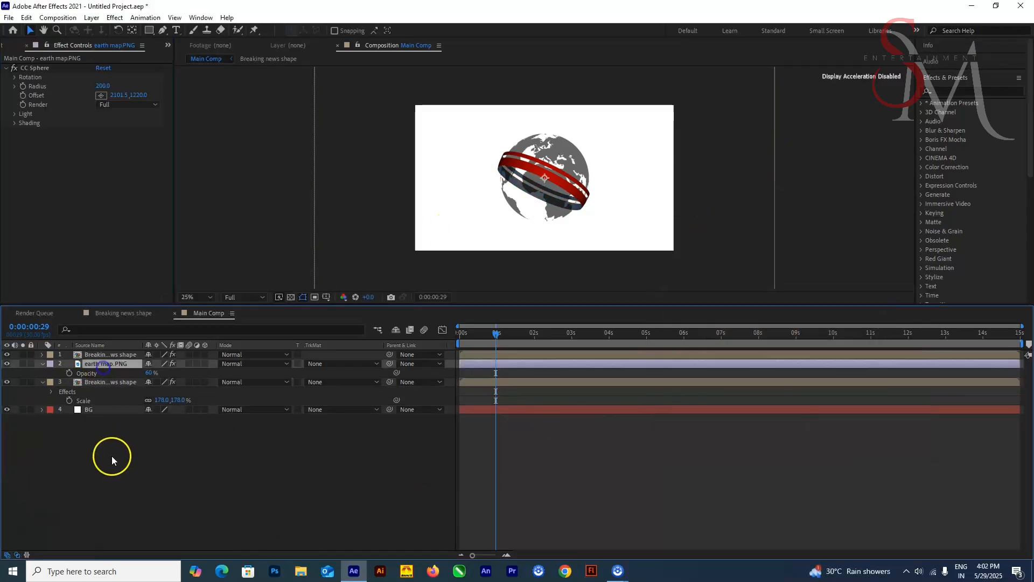
key(ctrl+space)
text(tin)
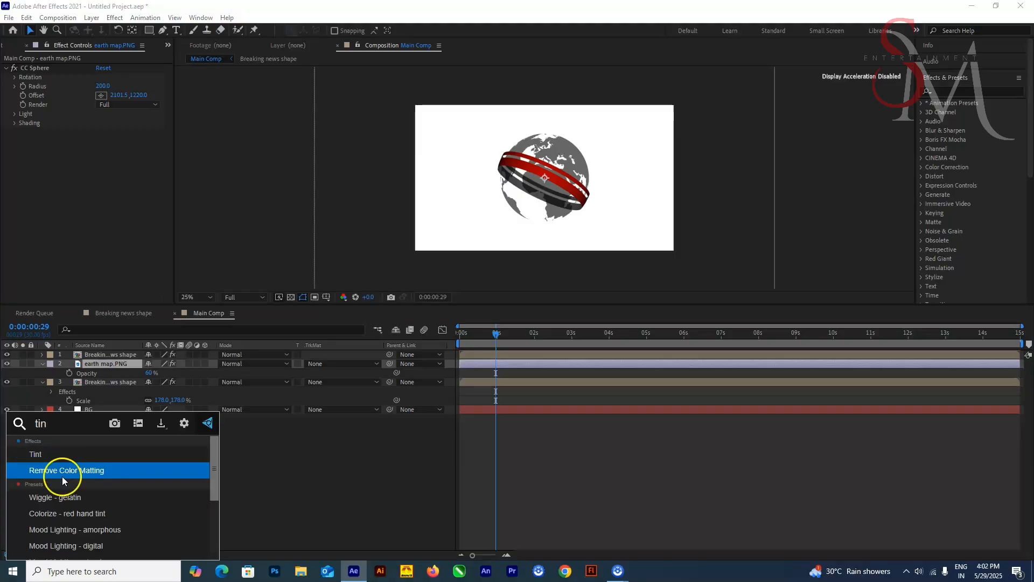
click(36, 454)
click(101, 141)
click(842, 432)
text(252525)
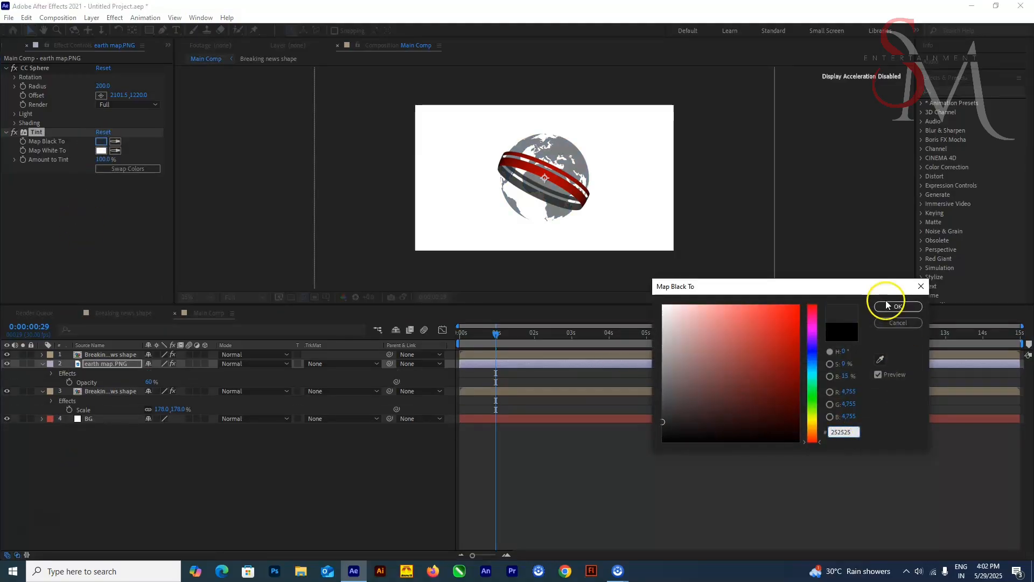
click(886, 306)
Preview Main Comp from the start and raise the earth map layer's opacity to 80%
drag(496, 332, 459, 333)
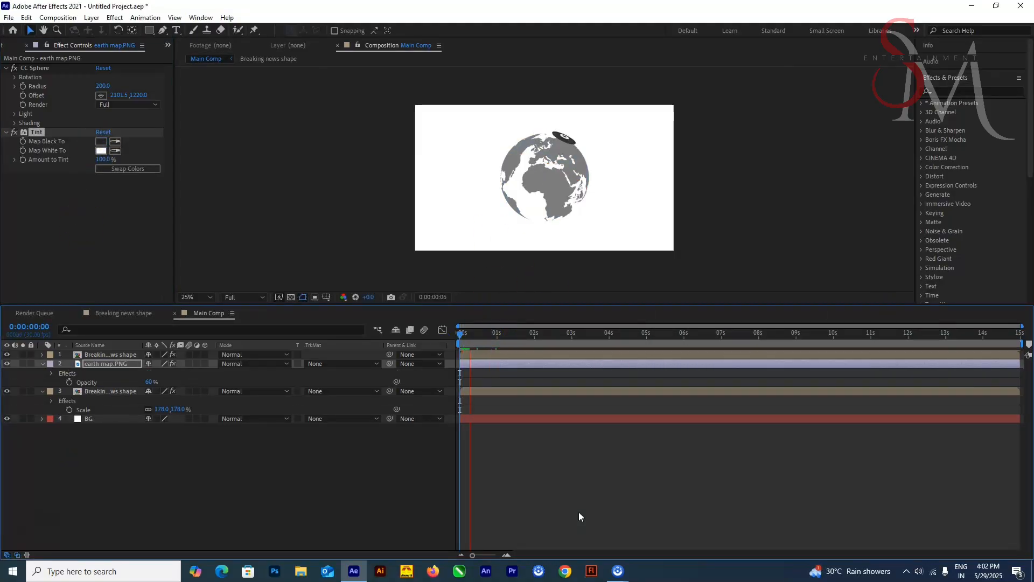
click(95, 355)
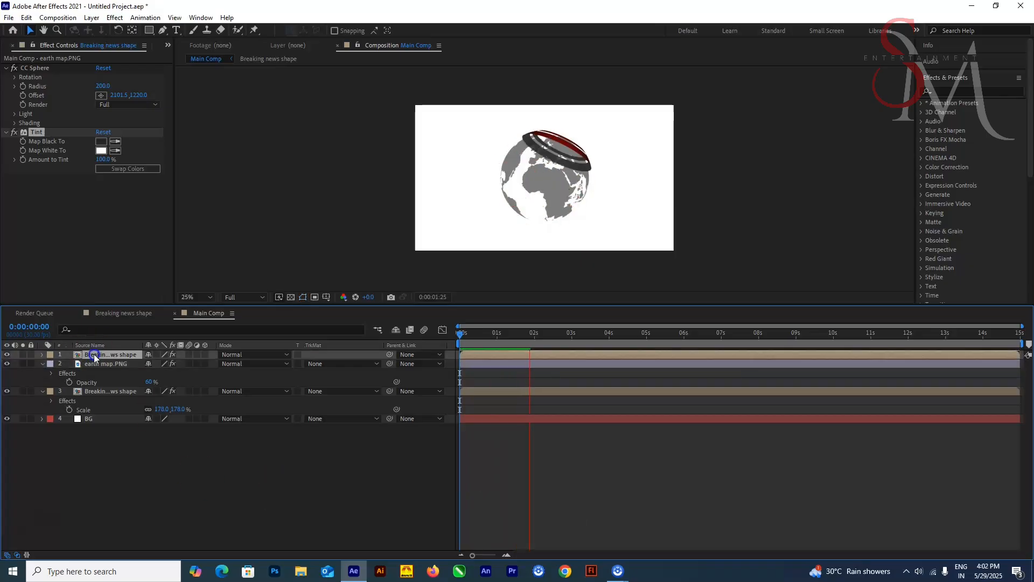
click(99, 364)
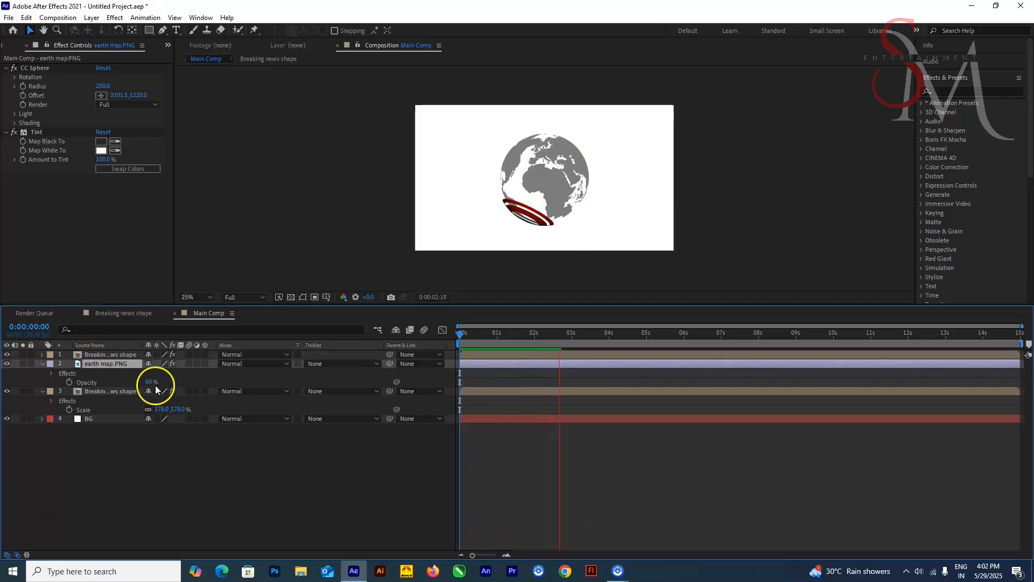
drag(155, 387, 369, 406)
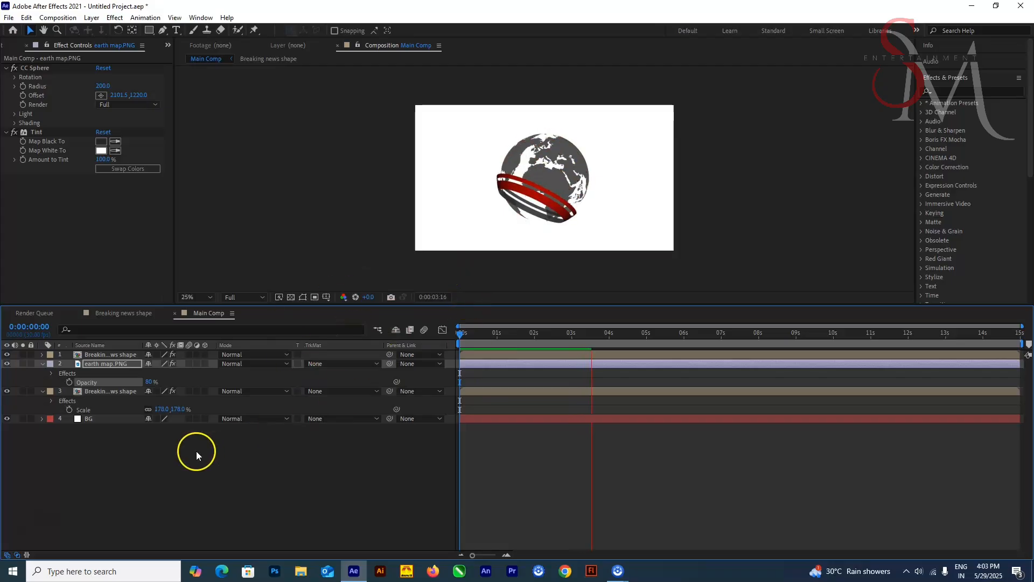
Add the expression time*-30 to the CC Sphere Rotation Y of the earth map layer
click(97, 364)
click(15, 77)
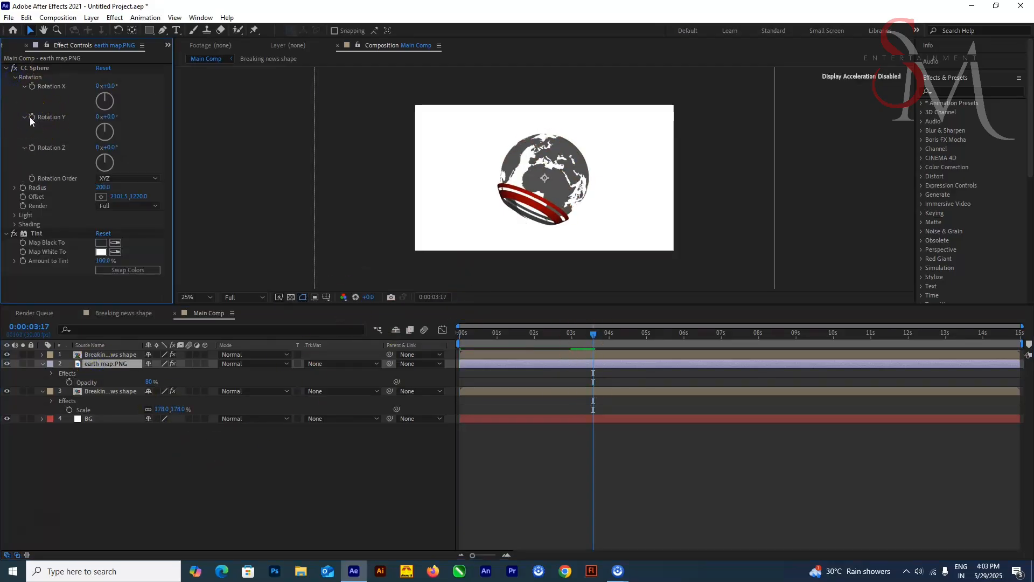
alt+click(31, 116)
click(464, 373)
text(time)
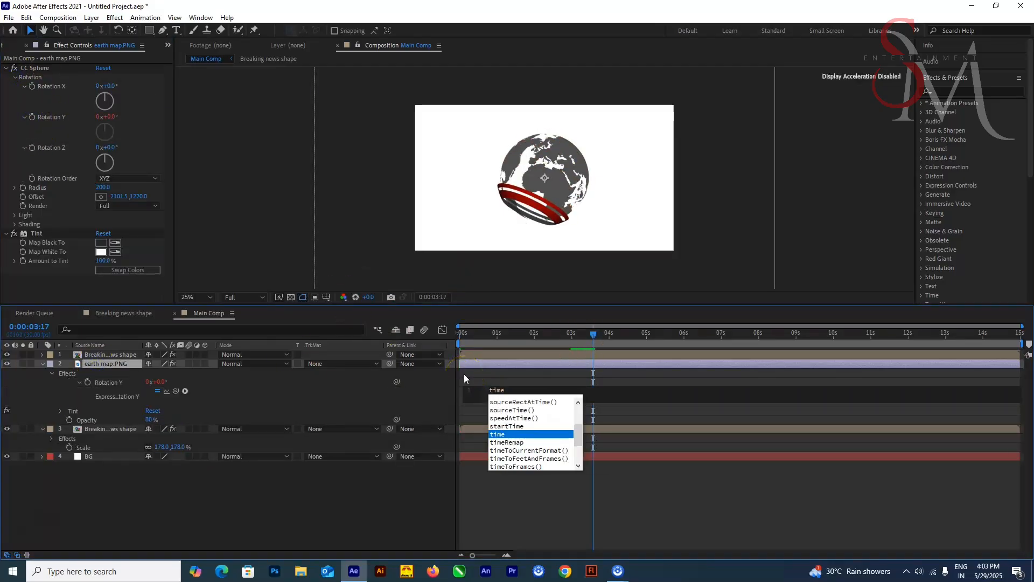
text(*-30)
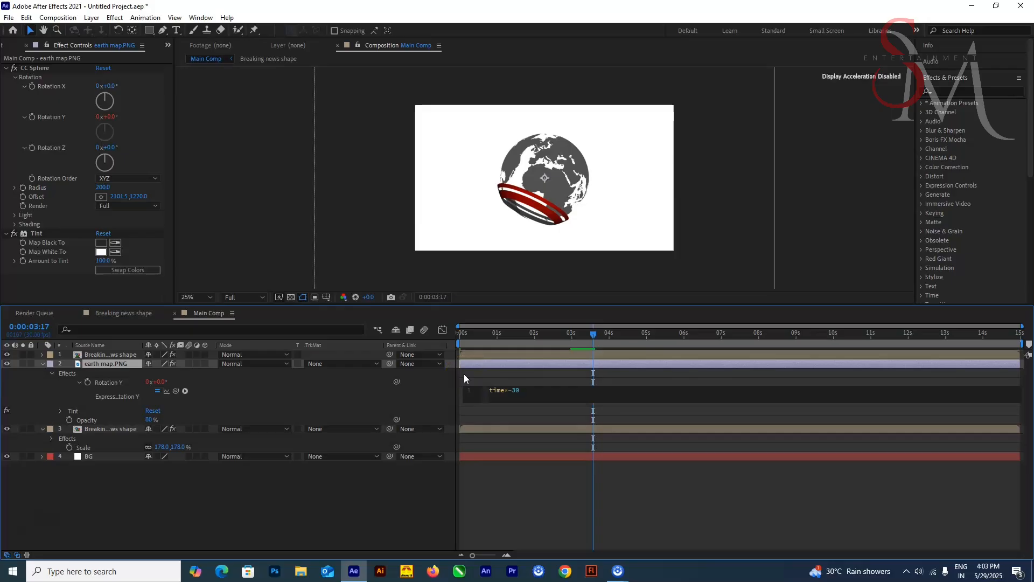
Preview the rotating globe in Main Comp from the start
drag(511, 336, 458, 341)
key(space)
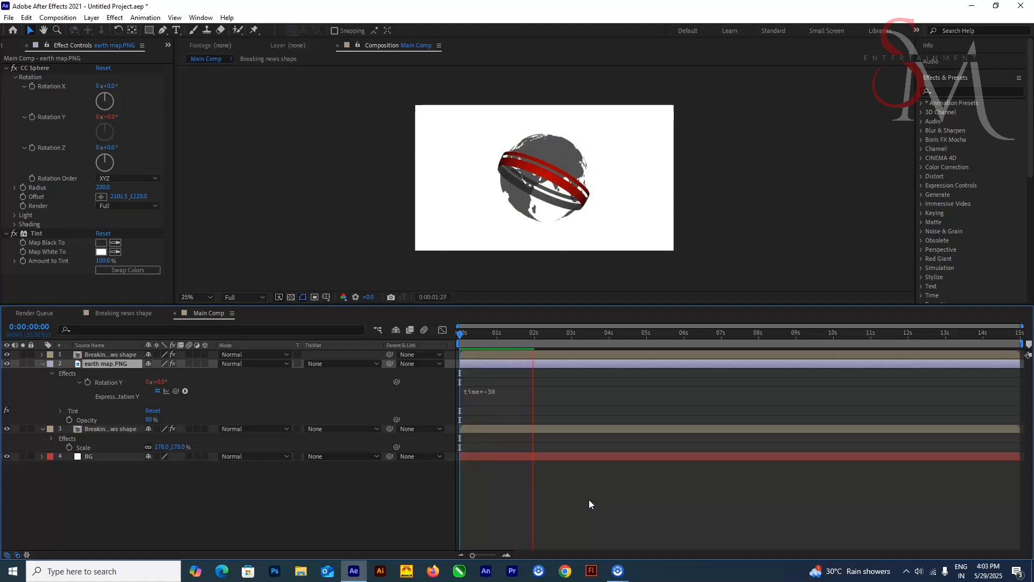
key(space)
Set the earth map layer's scale to 155% and preview Main Comp from the start
drag(573, 335, 570, 336)
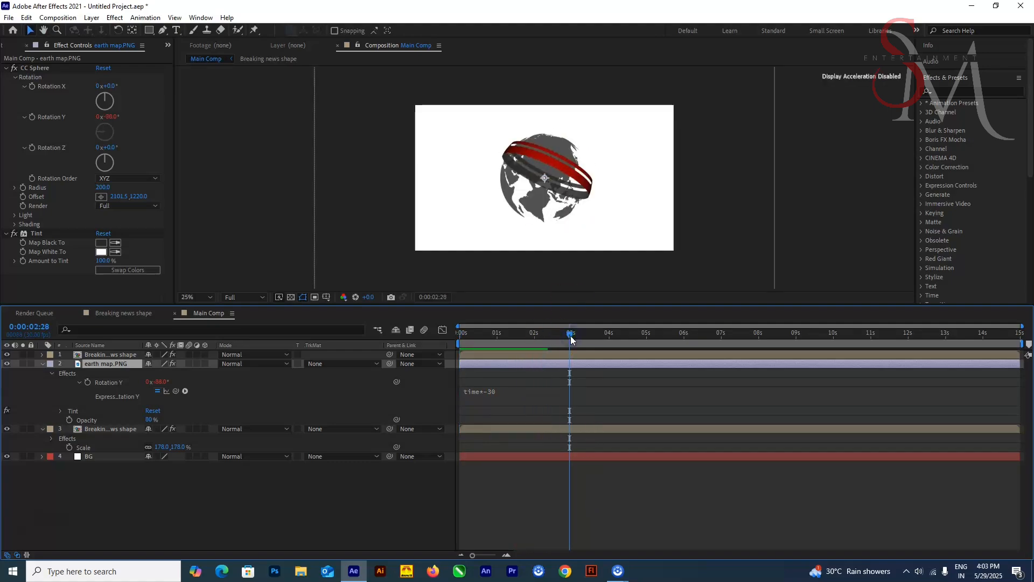
text(s1)
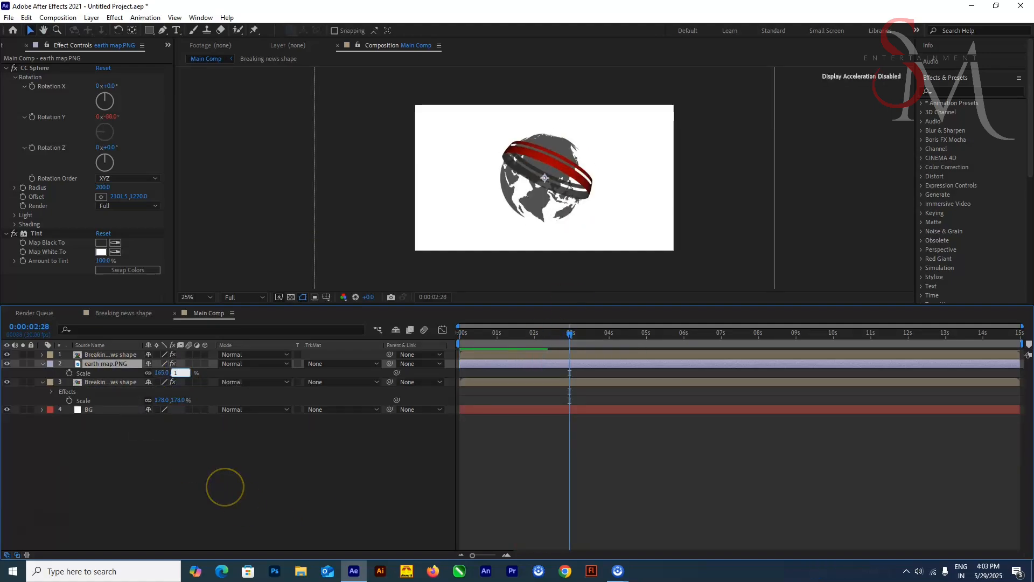
text(40)
key(Return)
click(180, 374)
text(150)
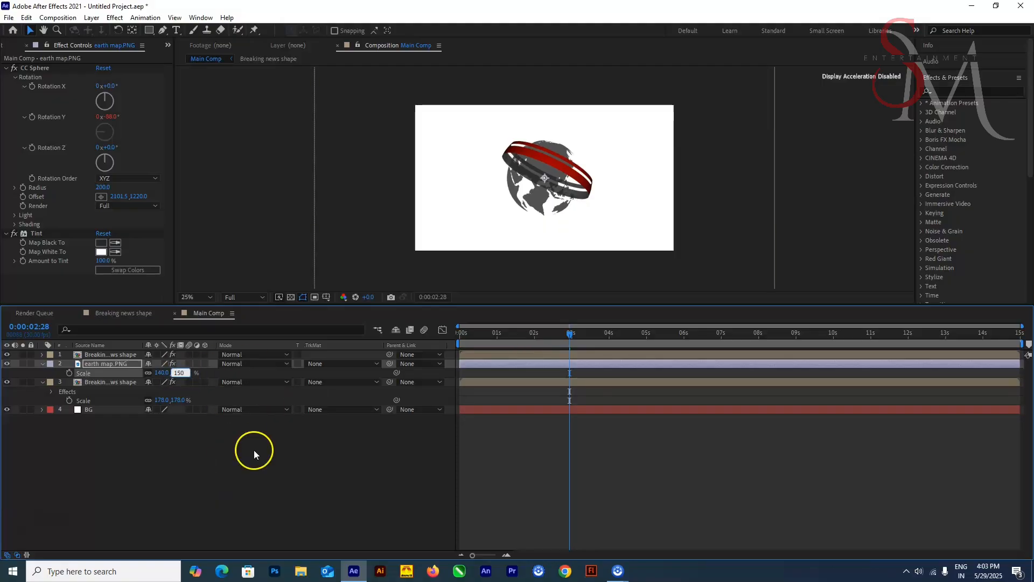
key(Return)
drag(568, 335, 427, 349)
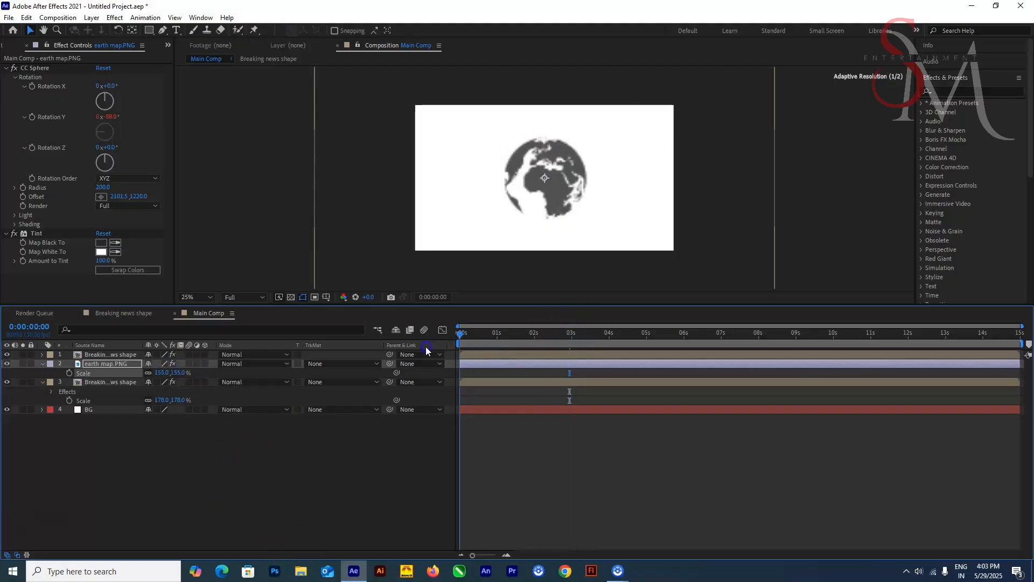
key(space)
Set the earth map layer's opacity to 60% and preview Main Comp from the start
click(117, 370)
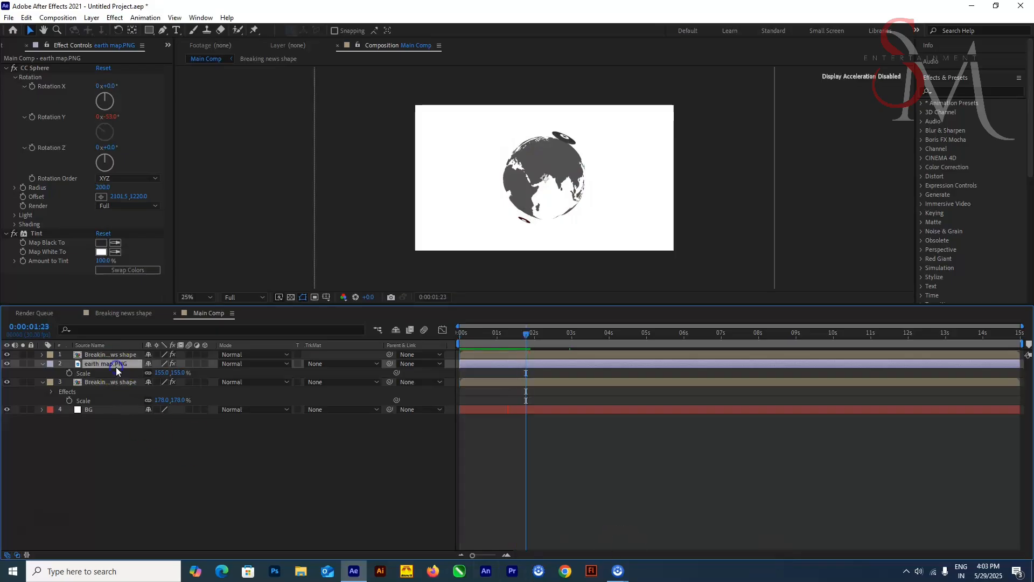
click(540, 360)
click(42, 372)
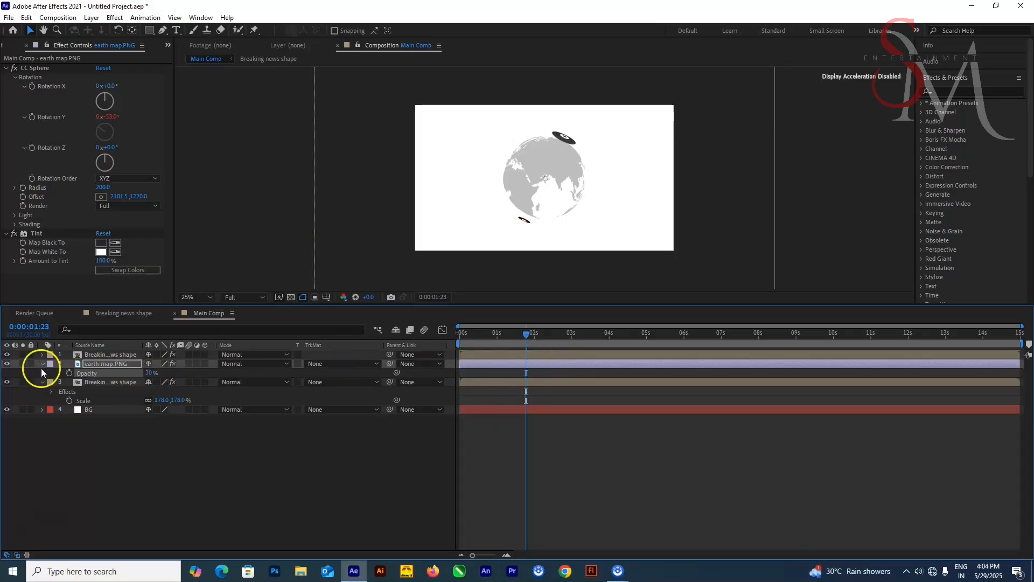
drag(526, 335, 476, 347)
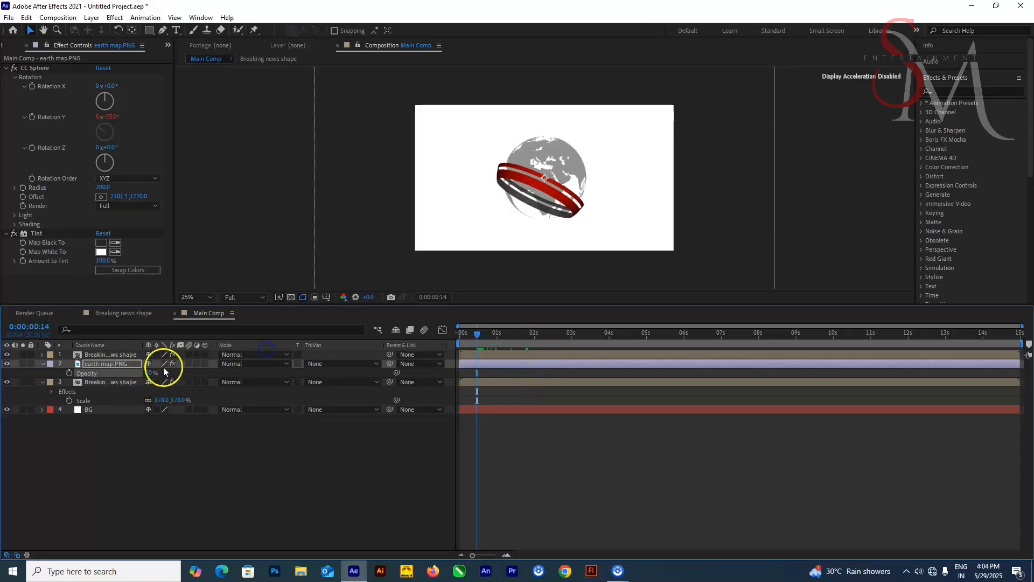
click(151, 372)
text(60)
key(Return)
key(space)
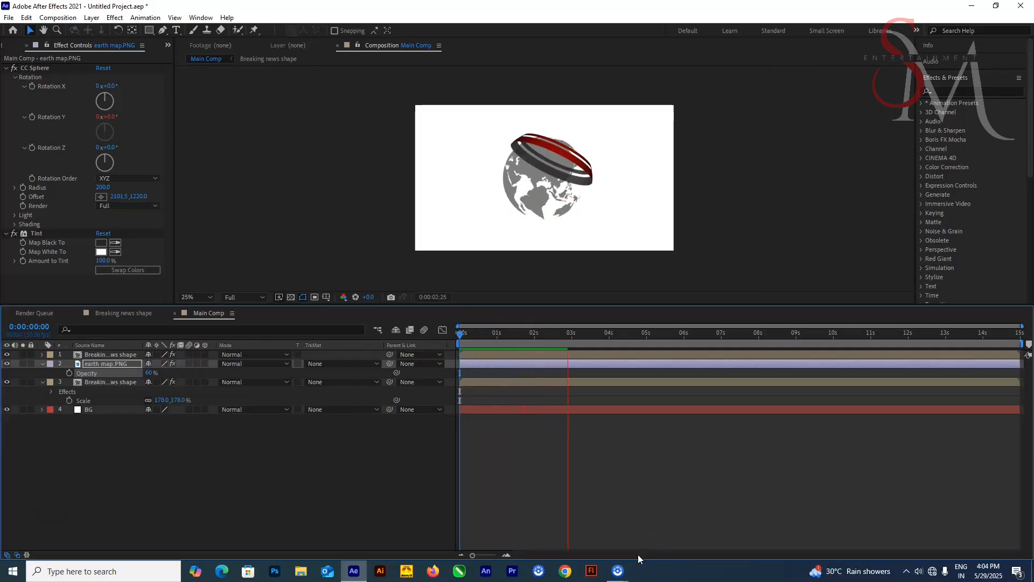
In the Breaking news shape comp, restagger the top four red solids to start at 6, 5, 4 and 3 seconds, and preview Main Comp
double_click(341, 355)
drag(517, 400, 740, 383)
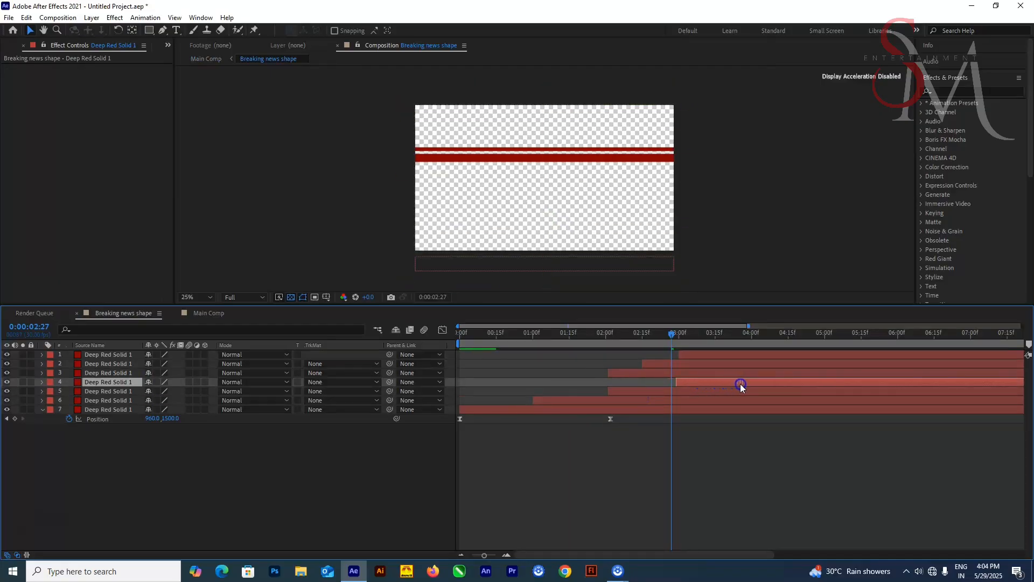
drag(678, 371, 826, 375)
drag(759, 364, 949, 367)
drag(835, 356, 992, 355)
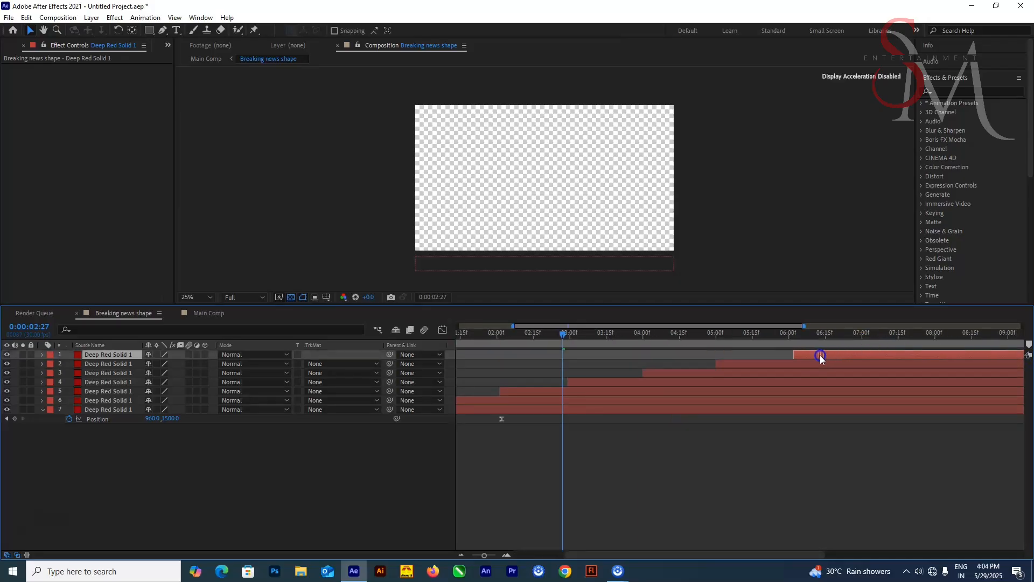
click(209, 312)
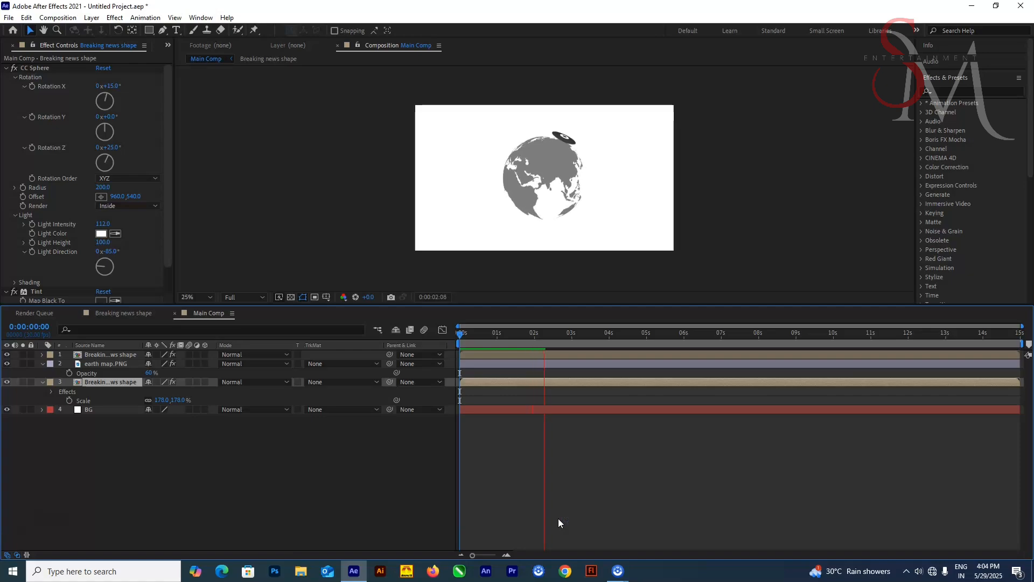
key(space)
Import the World News Era logo JPG from the Desktop and add it as the top layer of Main Comp
click(167, 45)
click(188, 58)
double_click(71, 219)
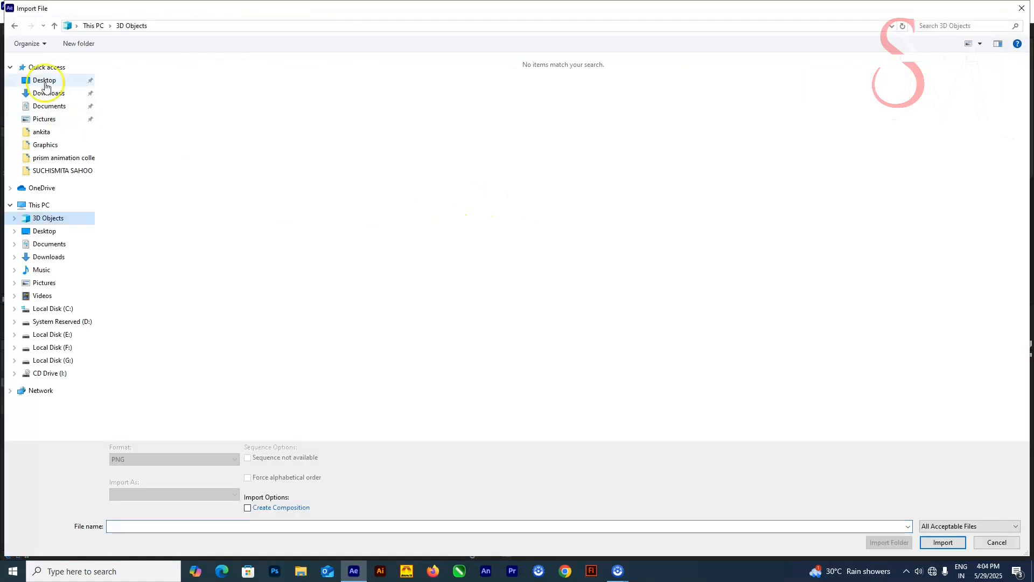
click(44, 81)
click(764, 96)
click(940, 541)
drag(36, 143, 91, 353)
Scale the logo layer down to 59% and centre it horizontally and vertically in the composition
key(s)
drag(183, 364, 166, 369)
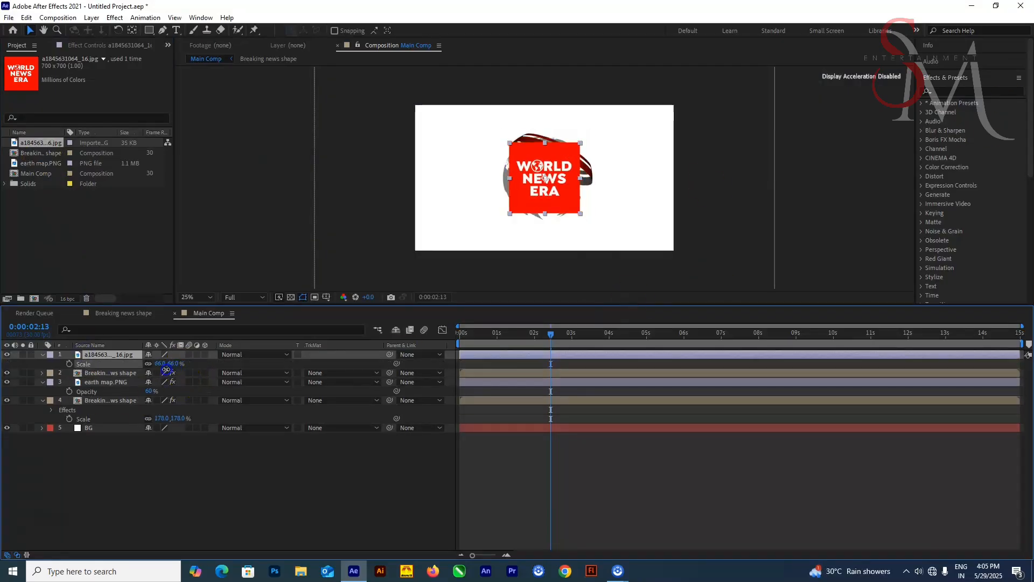
click(950, 65)
click(941, 202)
click(944, 137)
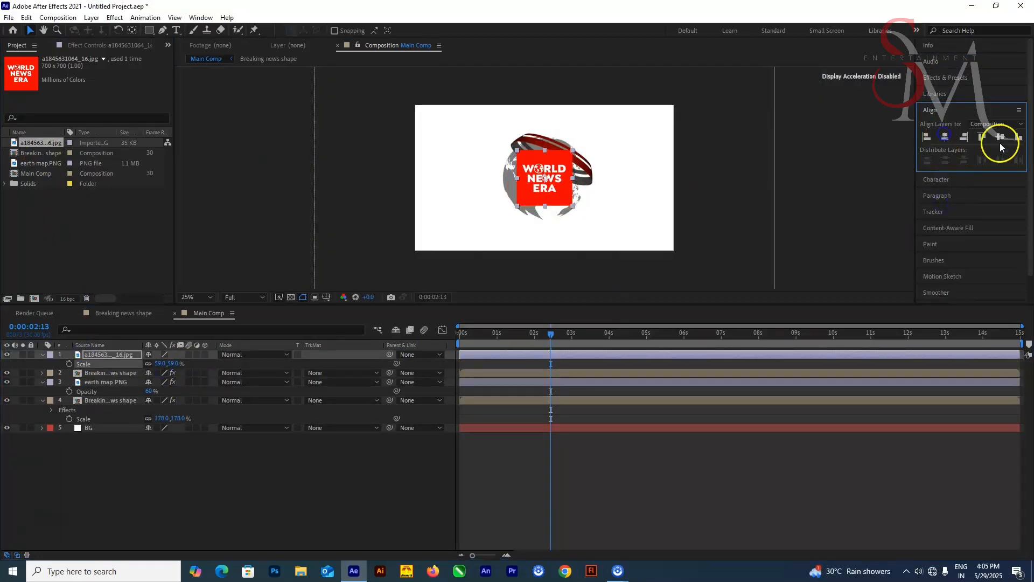
click(1000, 137)
Set the logo layer's scale to 50% and preview Main Comp from the start
click(173, 363)
text(50)
key(Return)
key(Home)
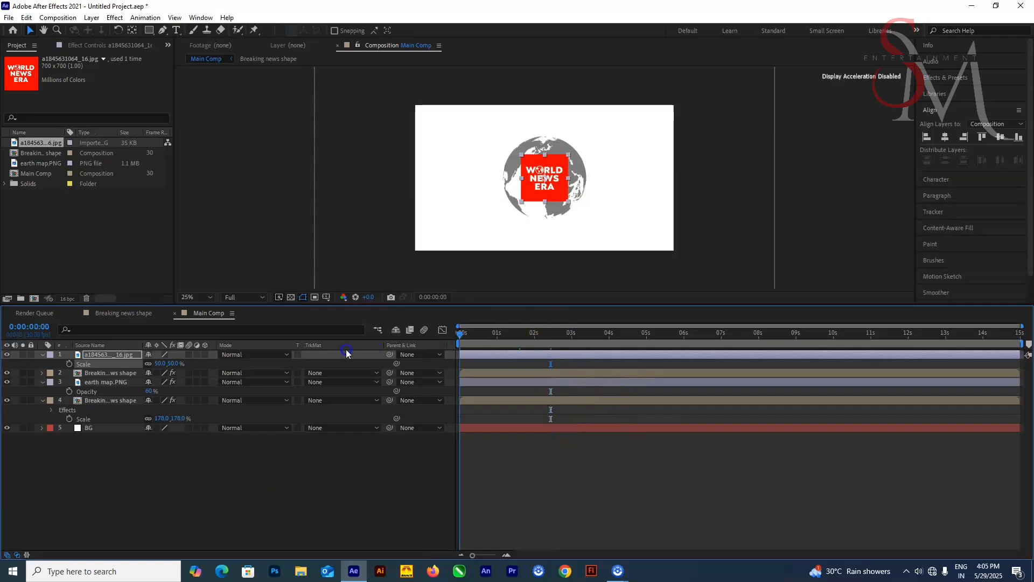
key(space)
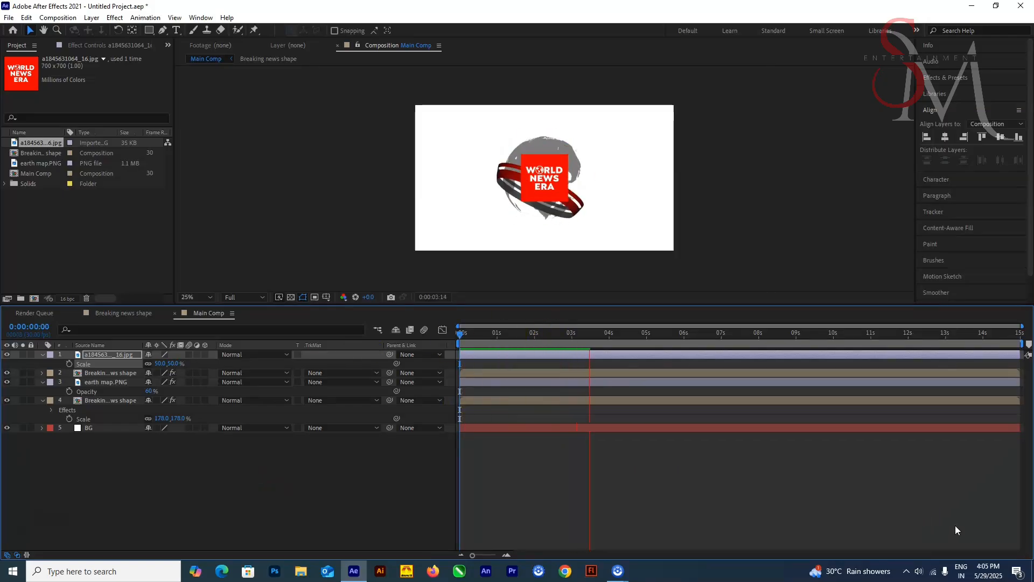
Set the earth map layer's scale to 160% and preview Main Comp from the start
click(103, 381)
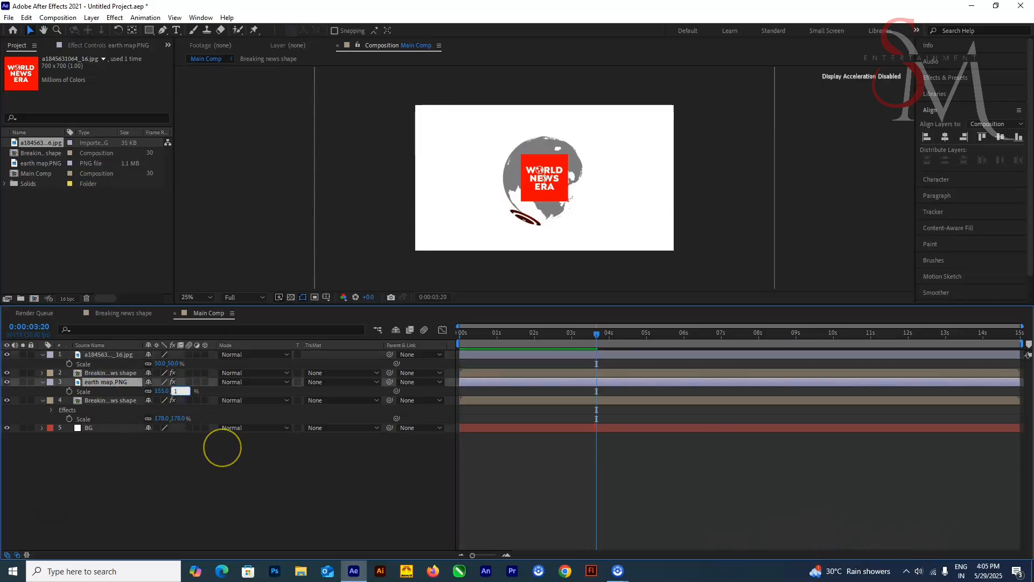
key(s)
key(Home)
key(space)
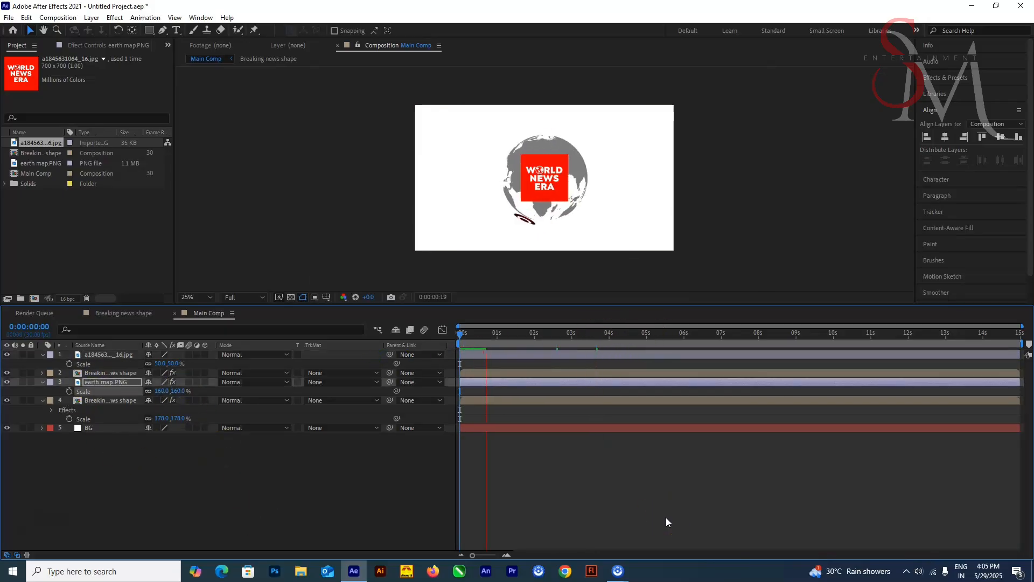
Select all layers of Main Comp and end the work area at 0:00:10:01
drag(464, 333, 834, 334)
click(93, 355)
shift+click(104, 429)
key(n)
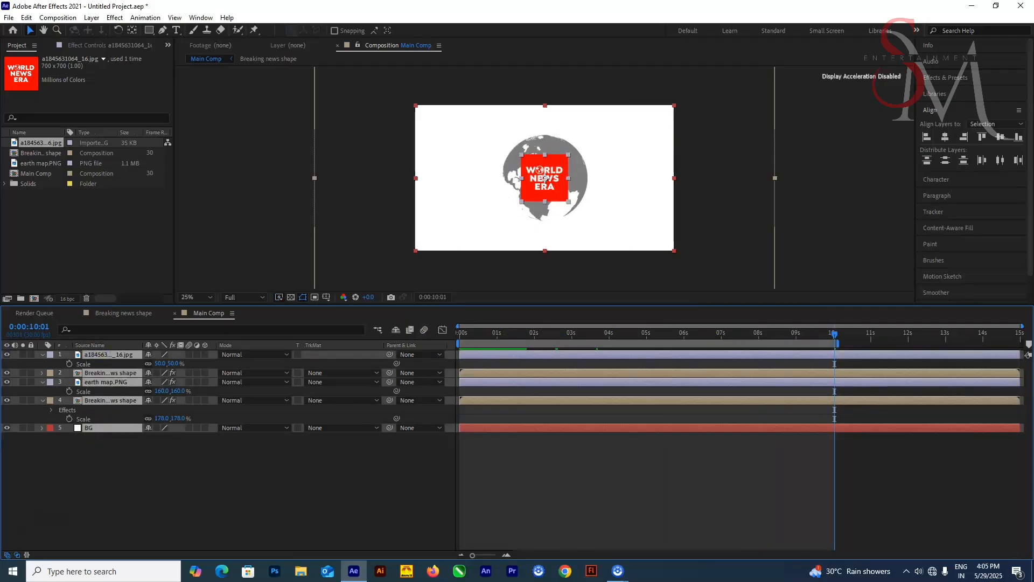
Import the royalty-free news intro music MP4 and add it as the bottom layer of Main Comp
click(73, 45)
double_click(102, 217)
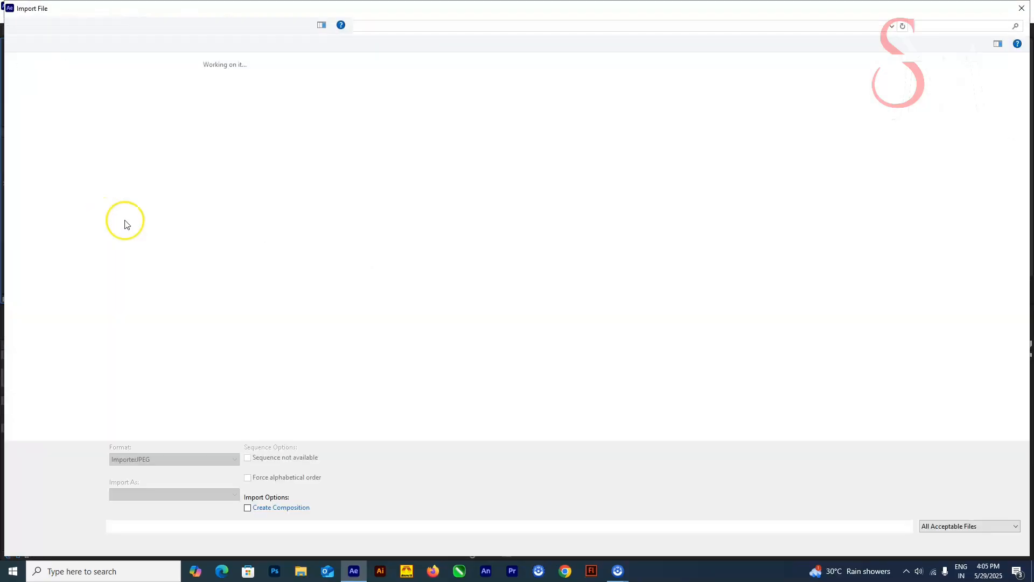
click(594, 177)
click(942, 542)
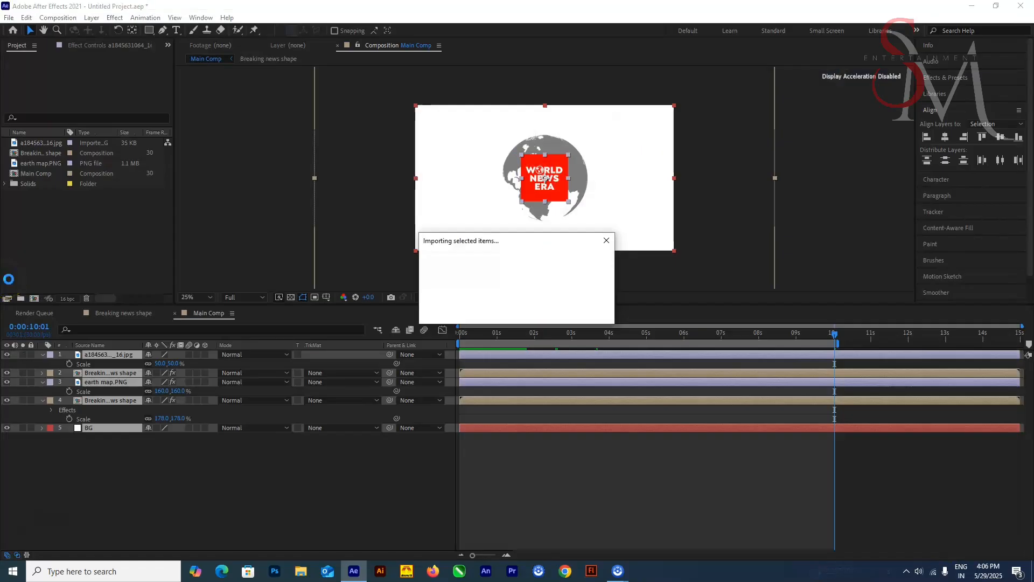
drag(24, 183, 491, 448)
Set the music layer's Audio Levels to +2 dB and preview Main Comp from the start
drag(835, 341, 194, 429)
click(42, 437)
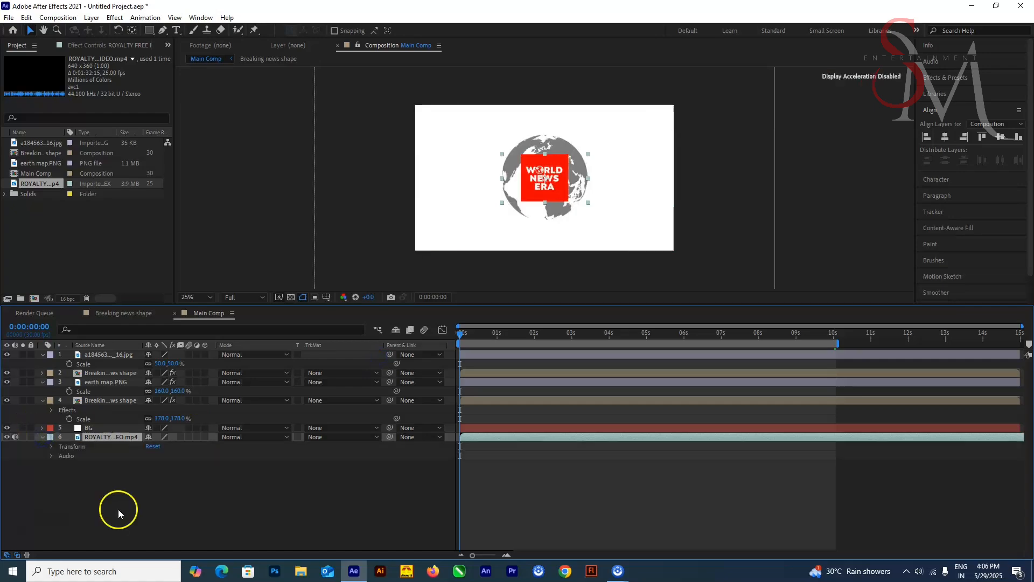
click(51, 456)
click(154, 464)
text(2)
key(Return)
key(space)
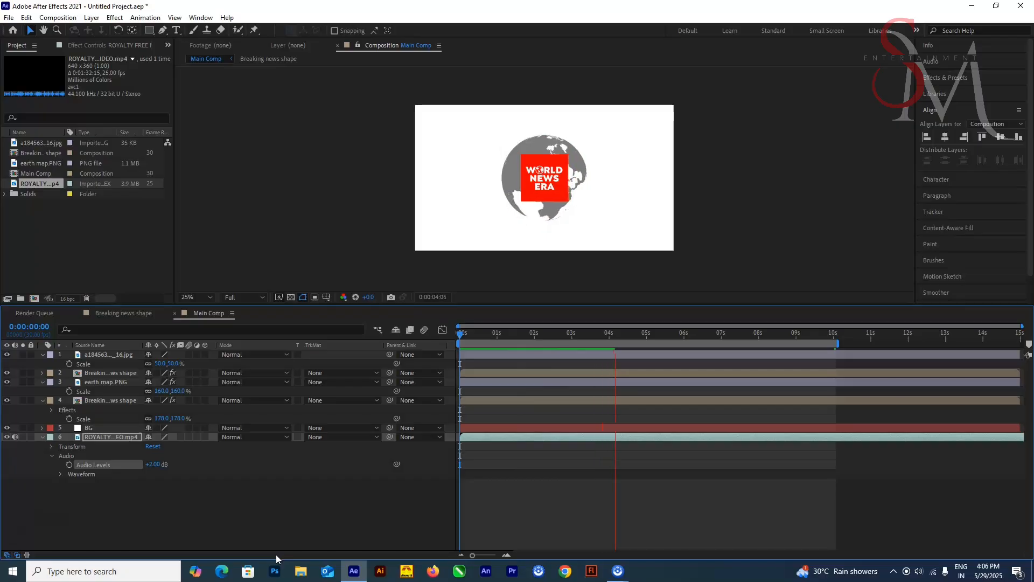
Set the preview resolution to Half and play Main Comp from the start, checking the speaker volume
key(space)
click(244, 297)
click(247, 330)
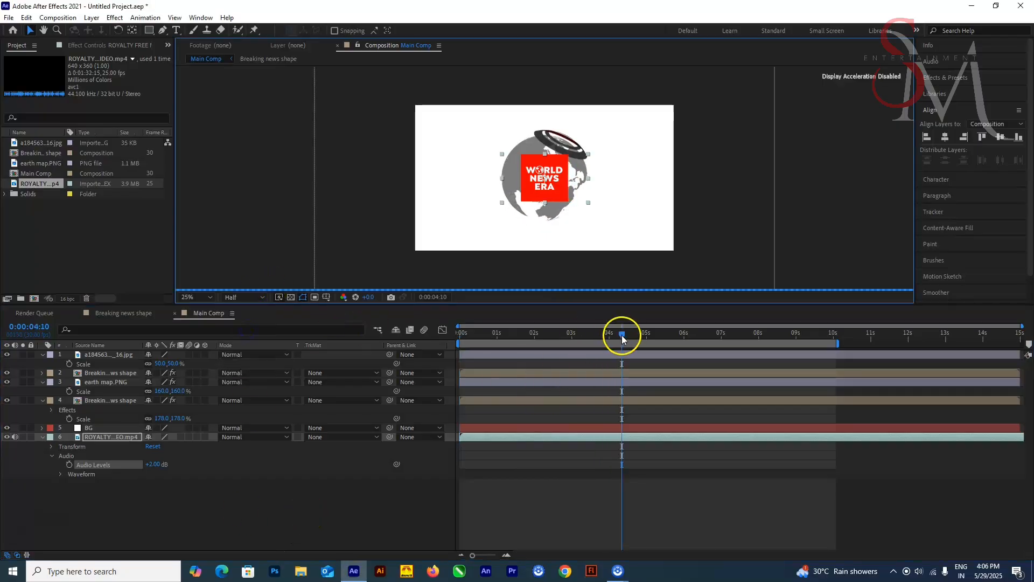
drag(622, 335, 390, 481)
key(space)
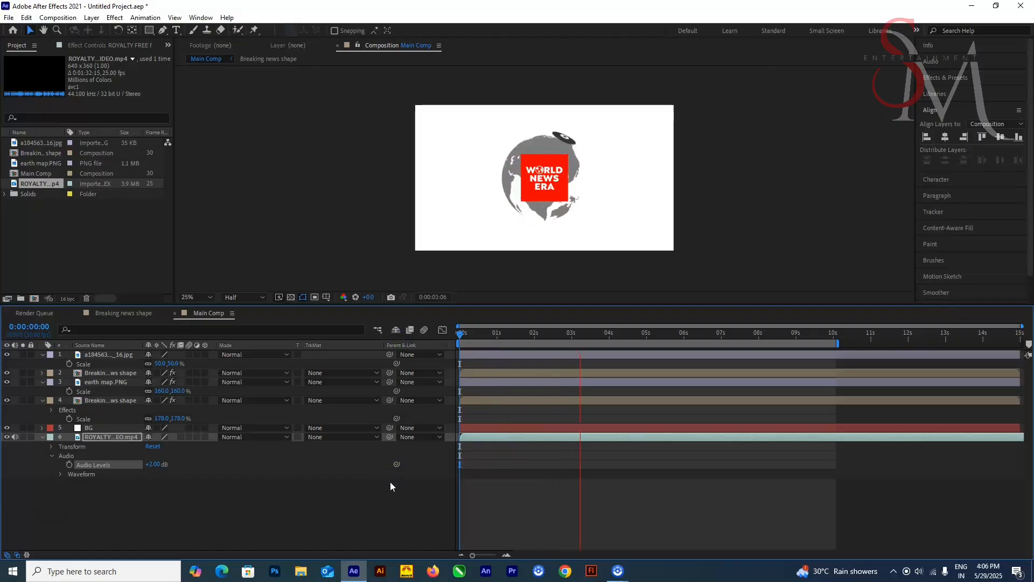
click(918, 571)
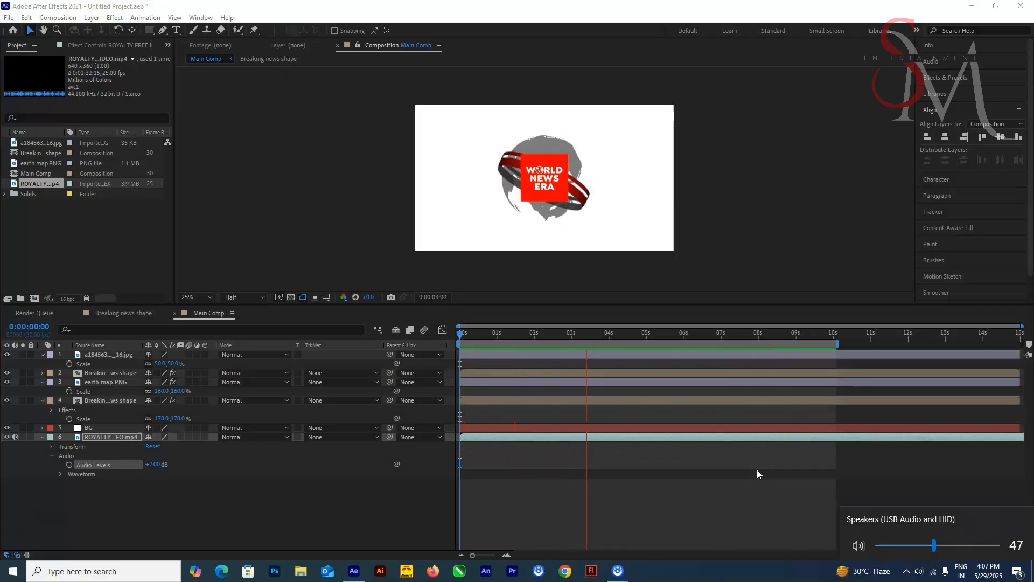
click(80, 250)
Open the music layer and the Breaking news shape comp for review and return to Main Comp
double_click(110, 435)
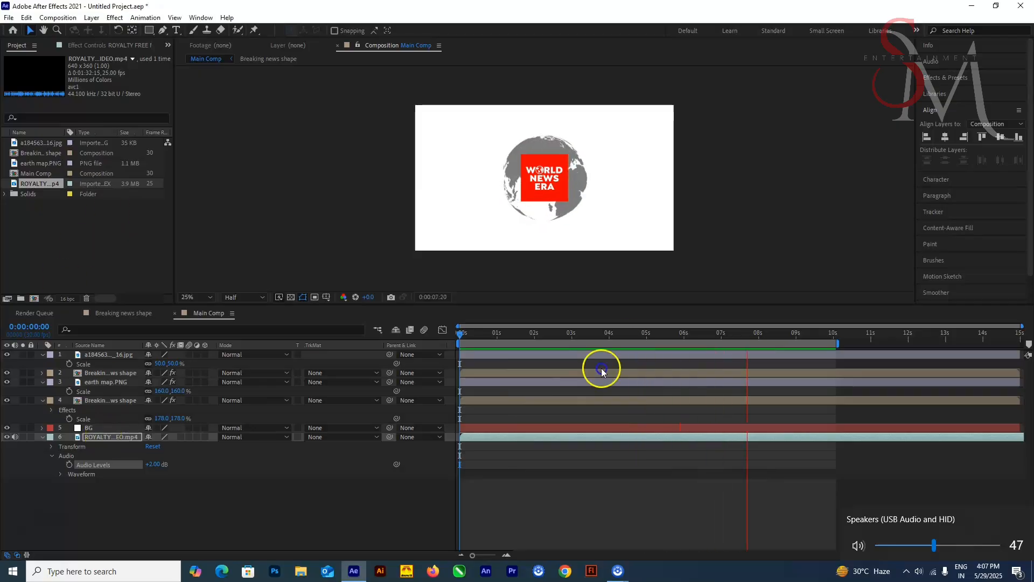
click(130, 400)
click(214, 45)
double_click(102, 399)
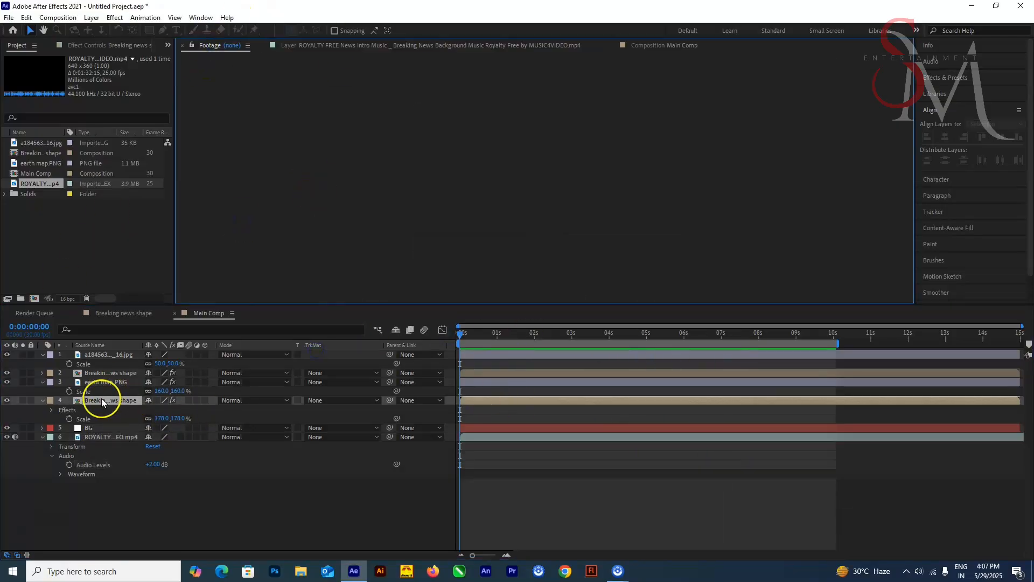
click(208, 313)
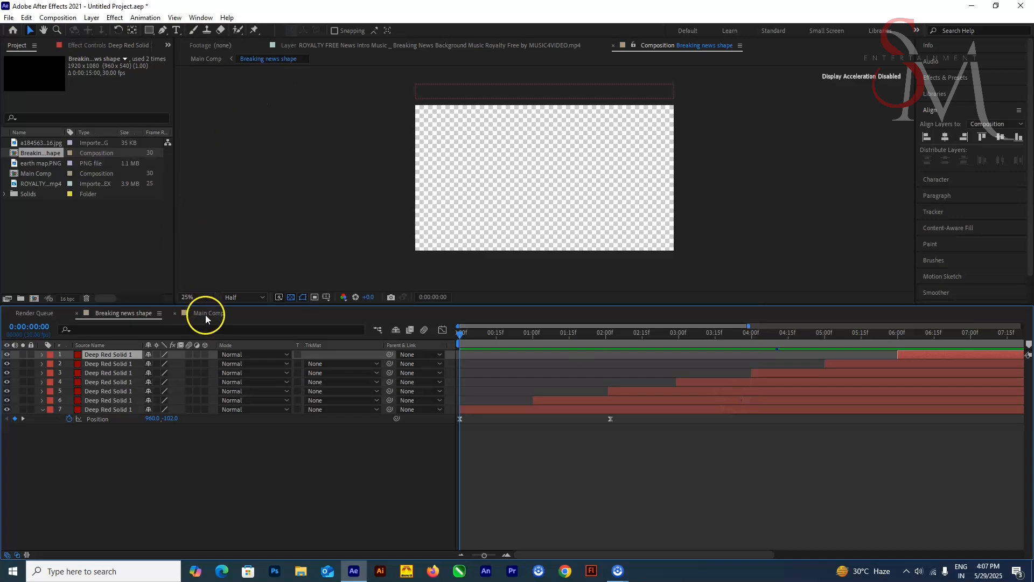
click(215, 269)
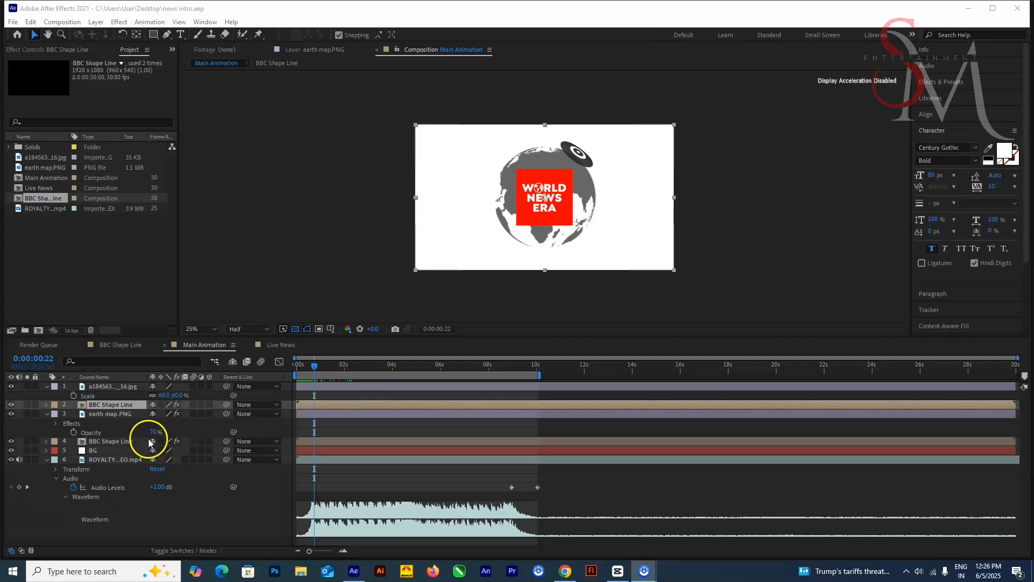
Reveal all solids' Position keyframes in the BBC Shape Line comp and set Deep Red Solid 1's starting Position to 960, 220
click(132, 407)
double_click(132, 404)
drag(358, 367, 267, 388)
click(347, 431)
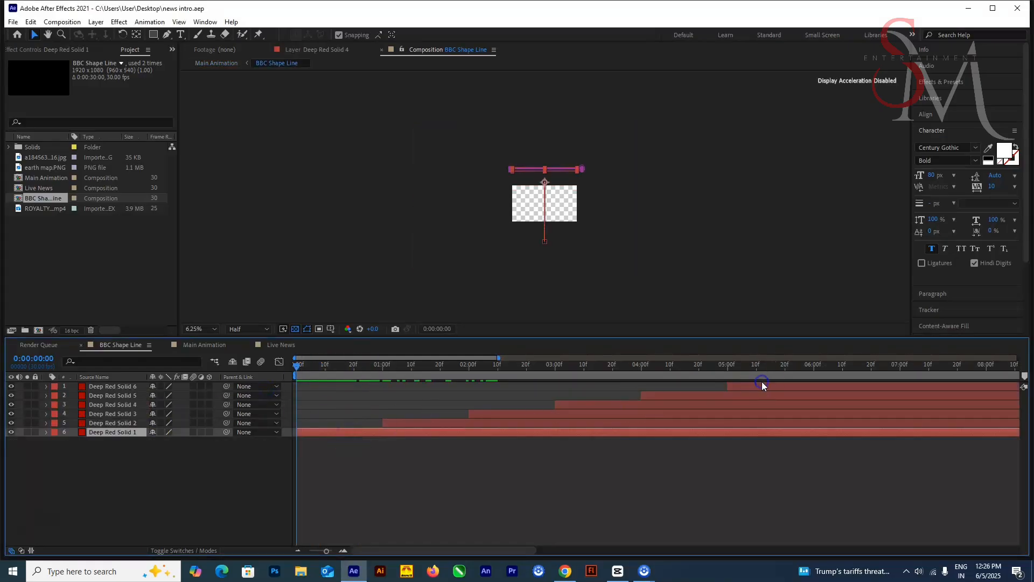
key(ctrl+a)
key(u)
click(581, 485)
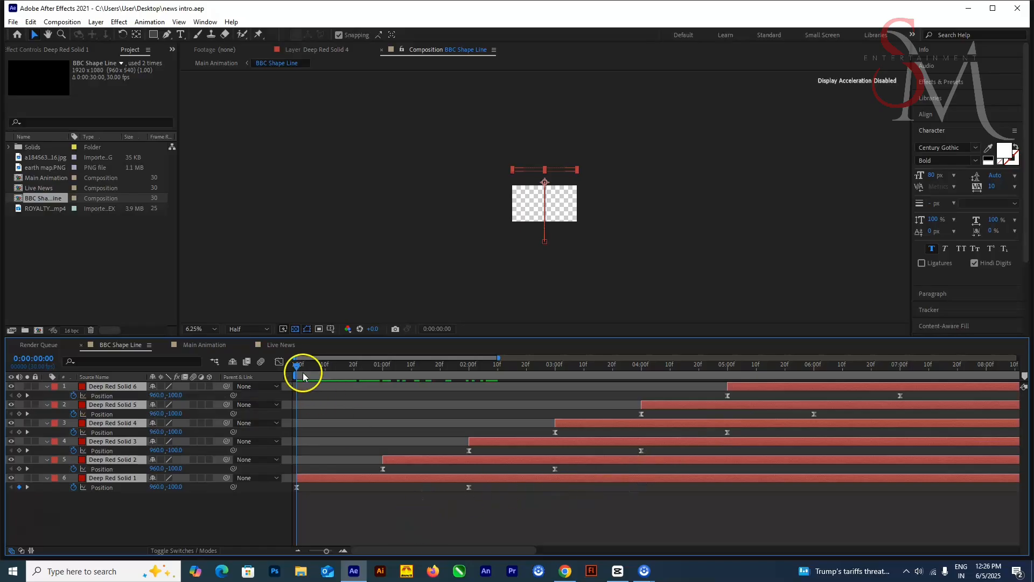
click(295, 487)
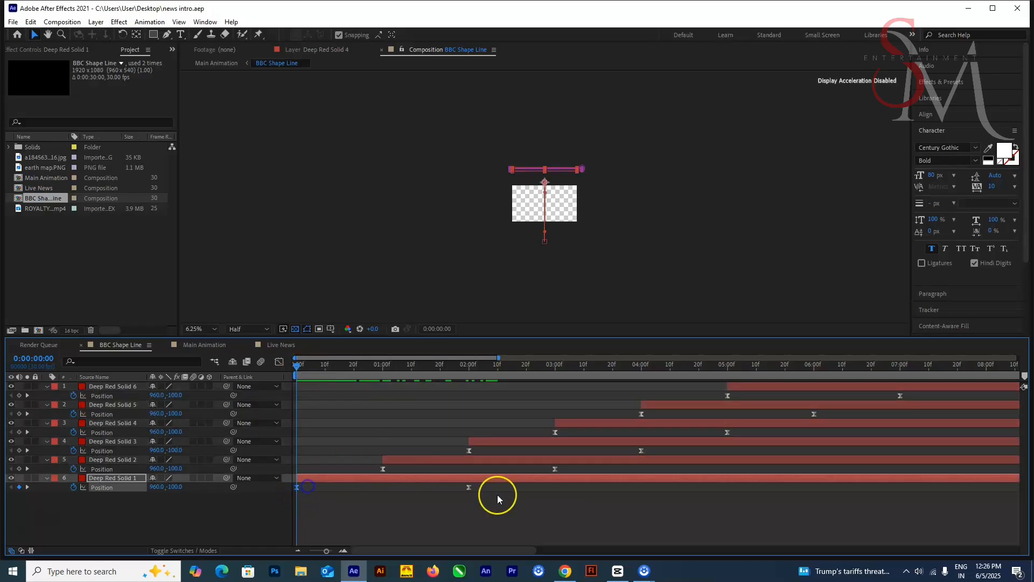
drag(300, 364, 484, 393)
Delete Deep Red Solid 2 through Deep Red Solid 6 from BBC Shape Line and return to the comp's start
click(484, 459)
key(Delete)
click(533, 442)
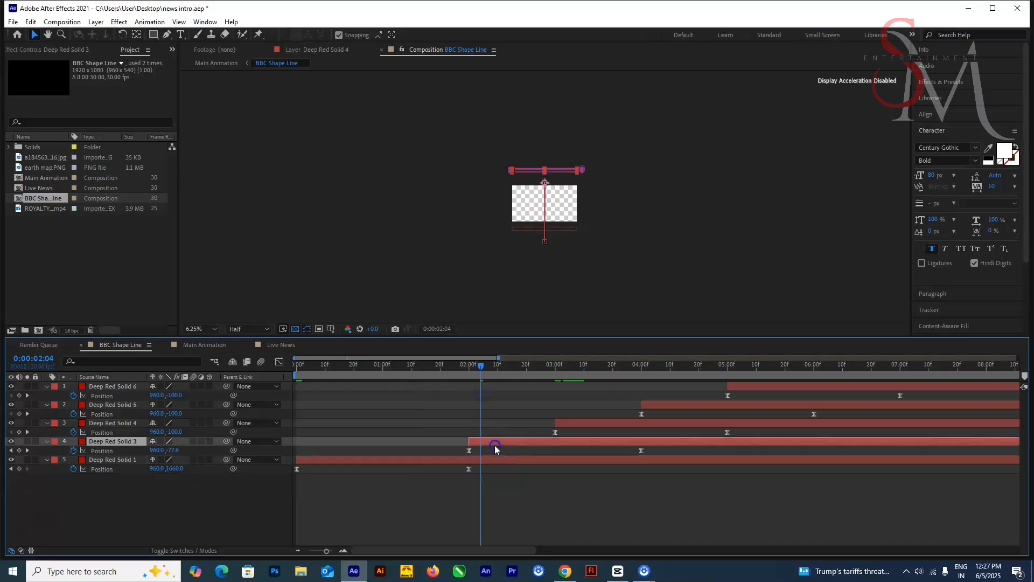
key(Delete)
click(594, 422)
key(Delete)
click(712, 404)
key(Delete)
click(745, 386)
key(Delete)
drag(481, 366, 228, 394)
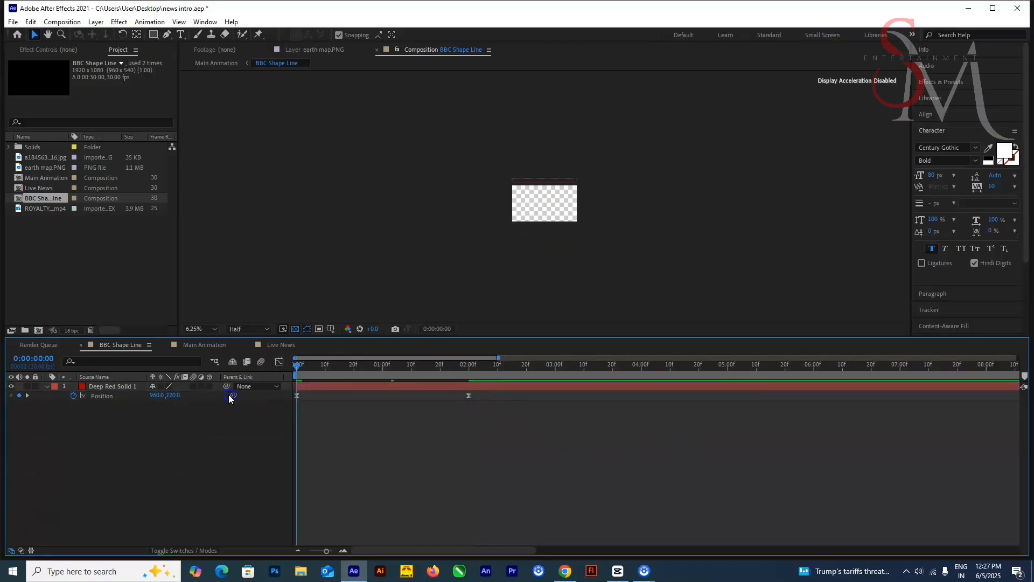
Duplicate Deep Red Solid 1 five times, stagger the copies' start times about 22 frames apart, and preview the comp
click(377, 387)
key(ctrl+d)
drag(340, 386, 654, 384)
key(ctrl+d)
key(ctrl+d)
key(ctrl+d)
key(ctrl+d)
key(space)
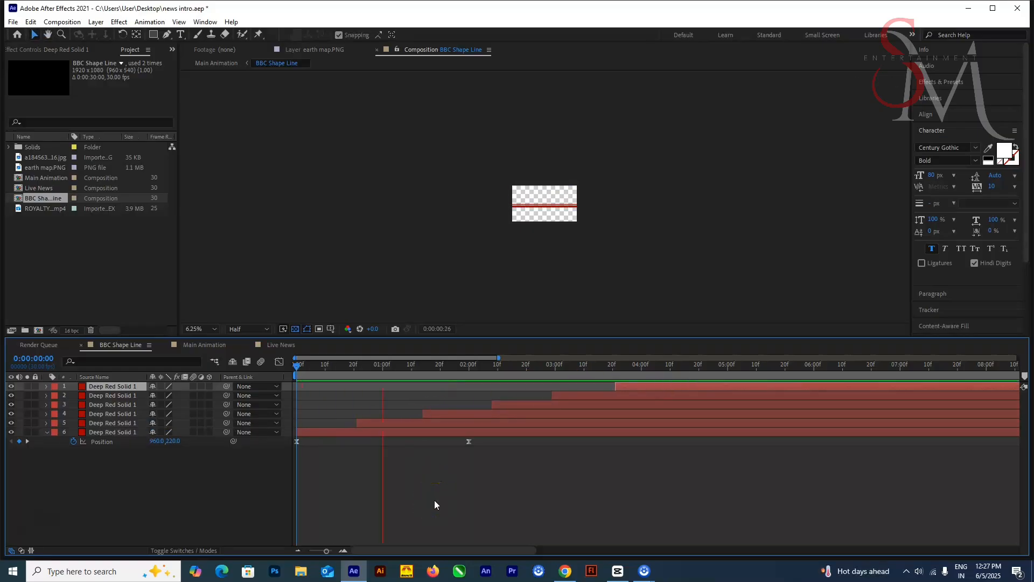
Play Main Animation from the start to check how the red bars wrap the globe
click(197, 345)
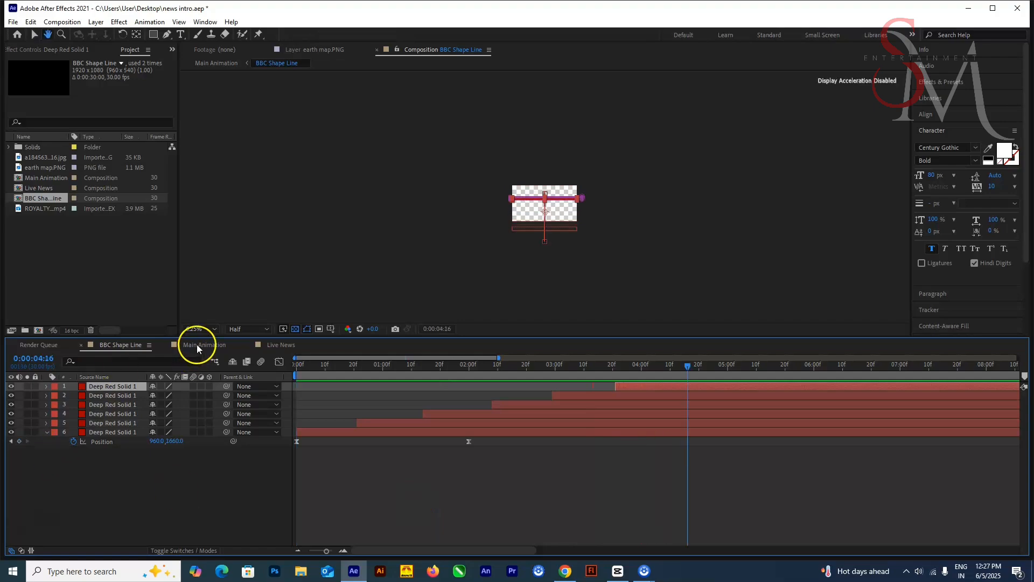
drag(405, 366, 295, 370)
key(space)
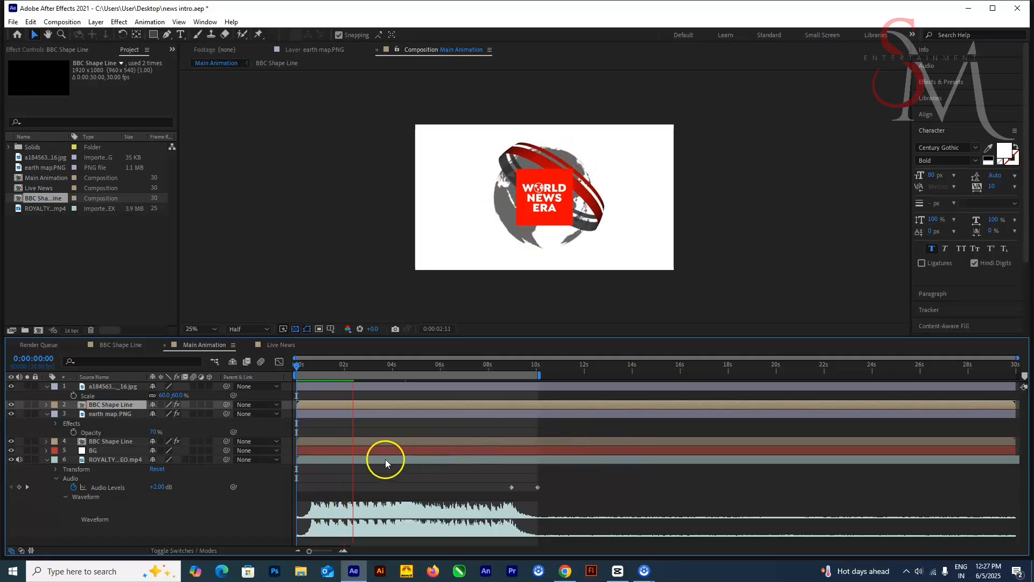
Move the upper four solid copies in BBC Shape Line to start at about 1:10, 2:00, 2:20 and 3:10
double_click(363, 404)
drag(490, 367, 583, 375)
double_click(438, 415)
key([)
click(507, 403)
key(bracketleft)
click(516, 371)
click(562, 395)
key(bracketleft)
click(637, 386)
key(bracketleft)
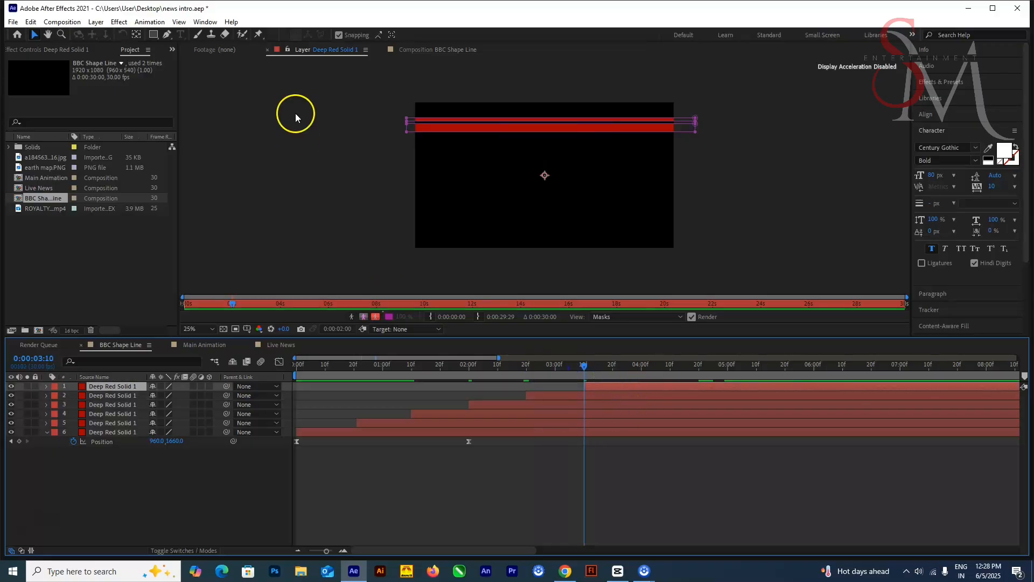
Return to Main Animation and play it twice from the start to review the timing of the bars
click(448, 54)
click(202, 345)
drag(376, 368, 295, 372)
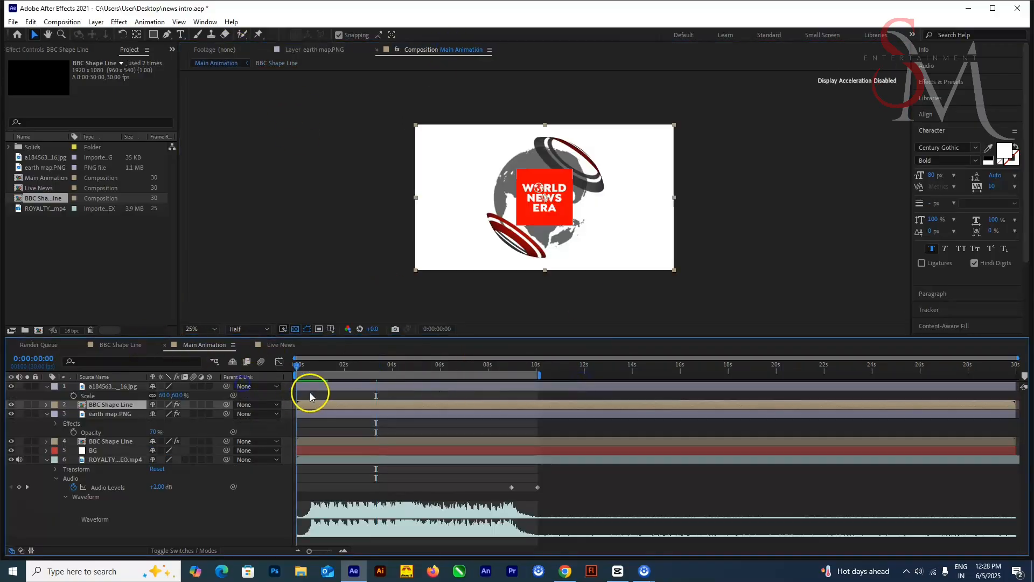
key(space)
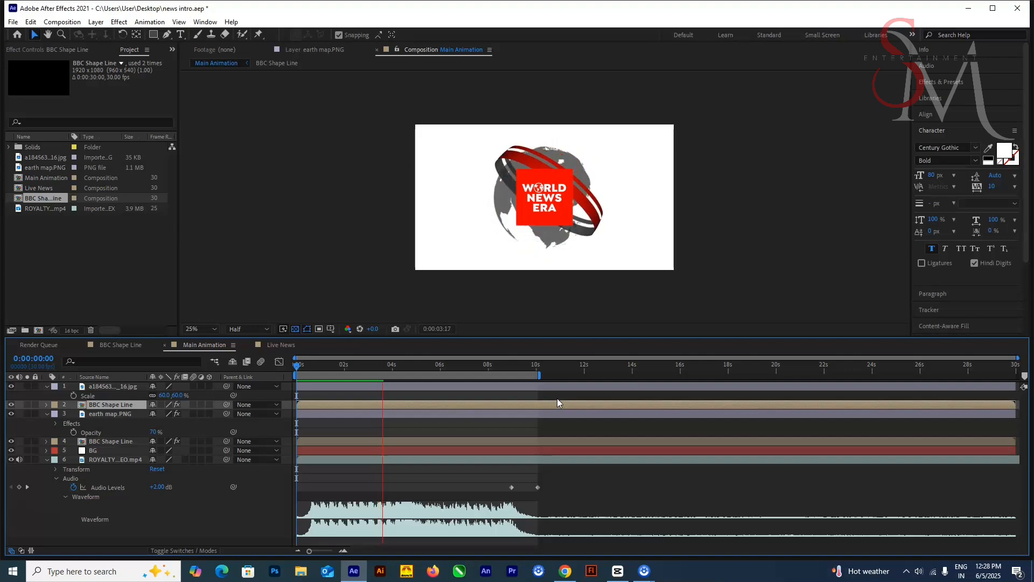
key(space)
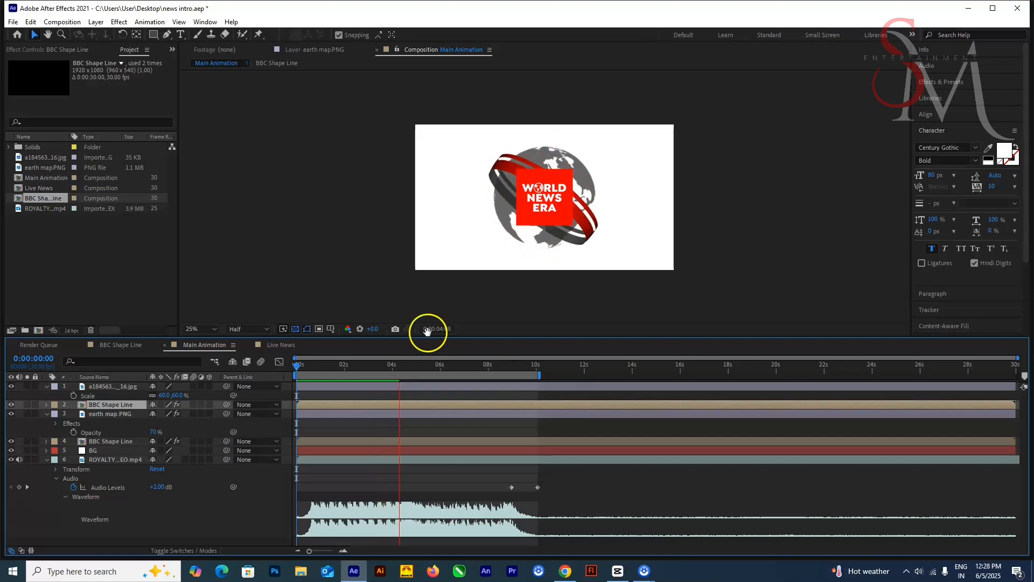
drag(403, 370, 297, 368)
key(space)
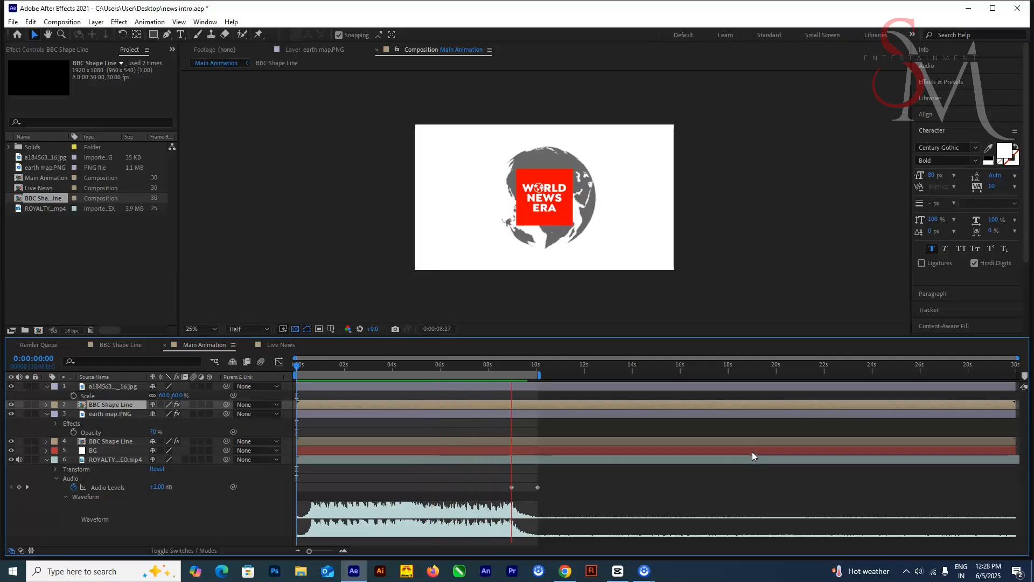
key(space)
drag(533, 367, 285, 367)
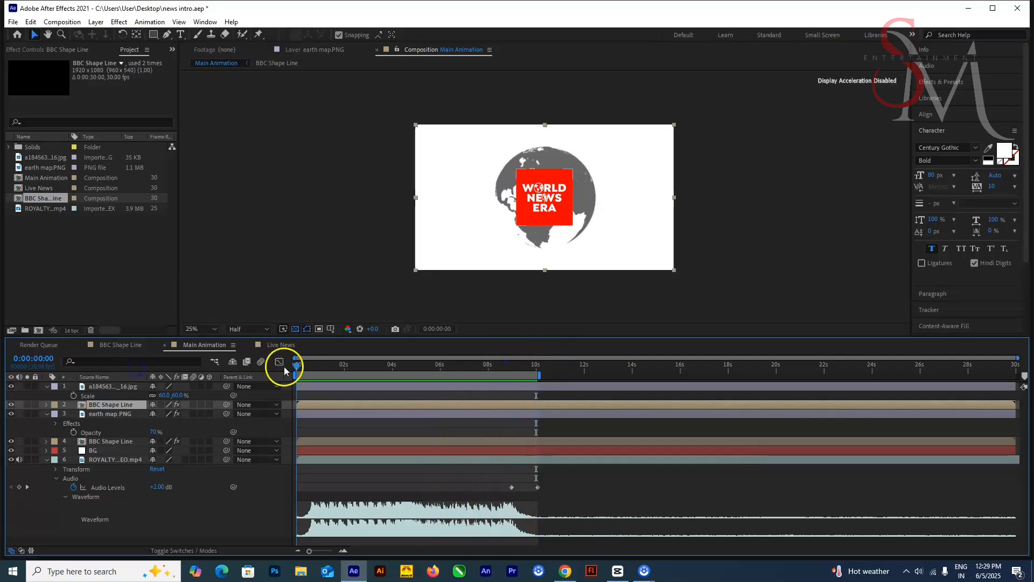